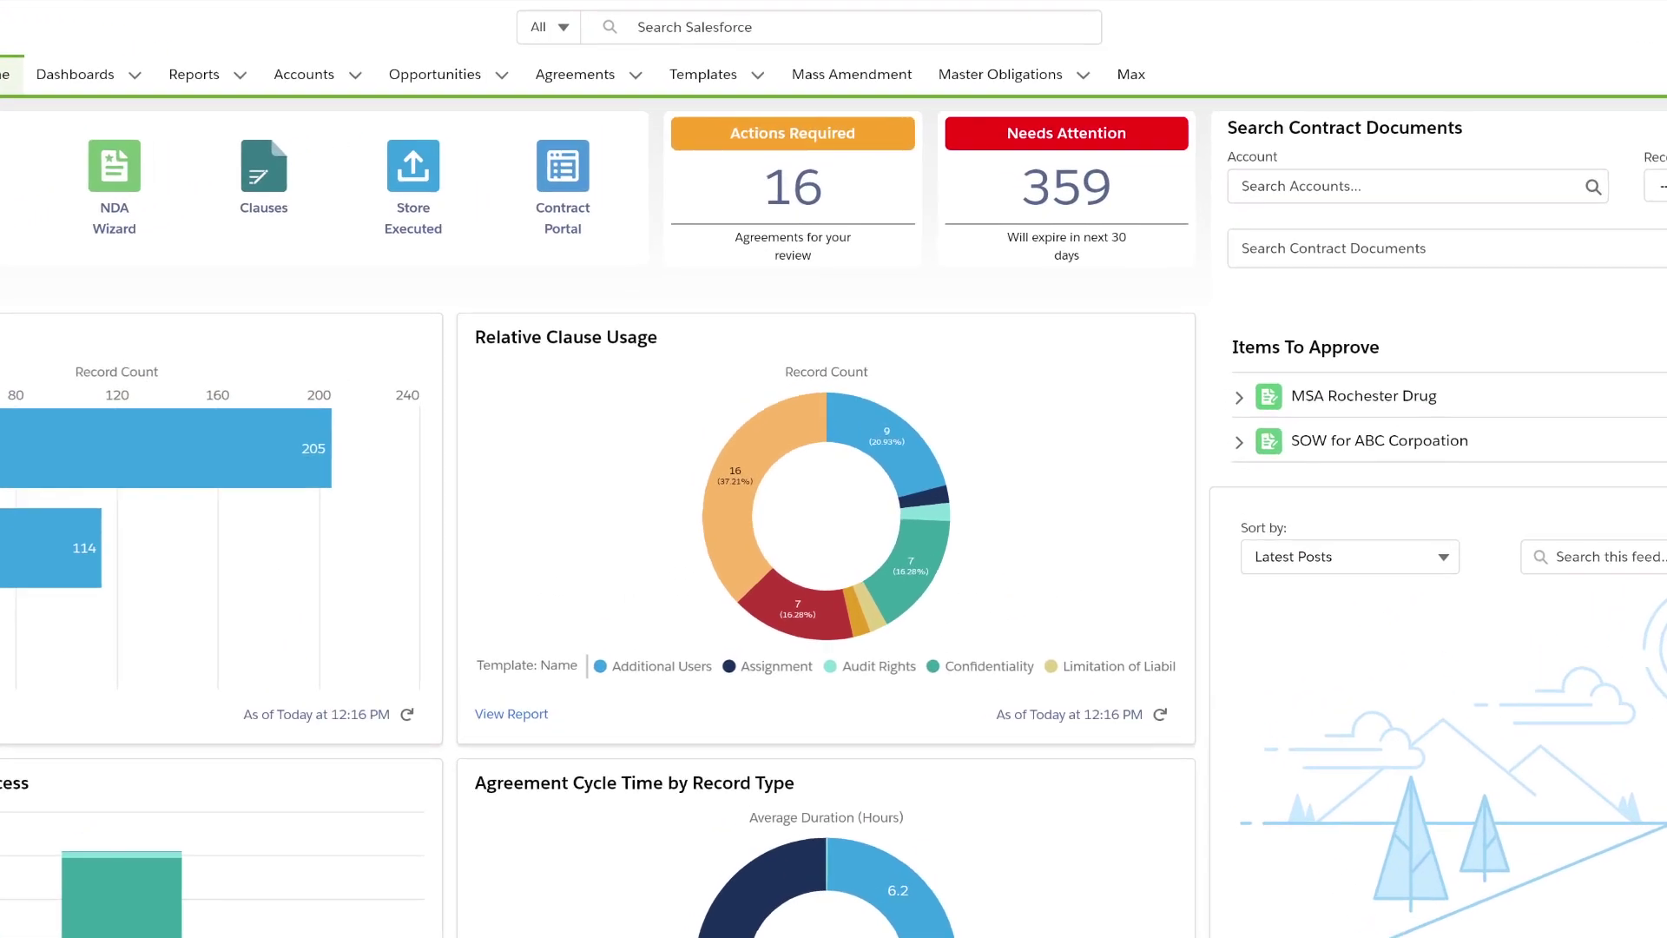
# Start a new MSA-type agreement named 'Venture MSA 2019'.
pyautogui.click(599, 96)
pyautogui.click(583, 142)
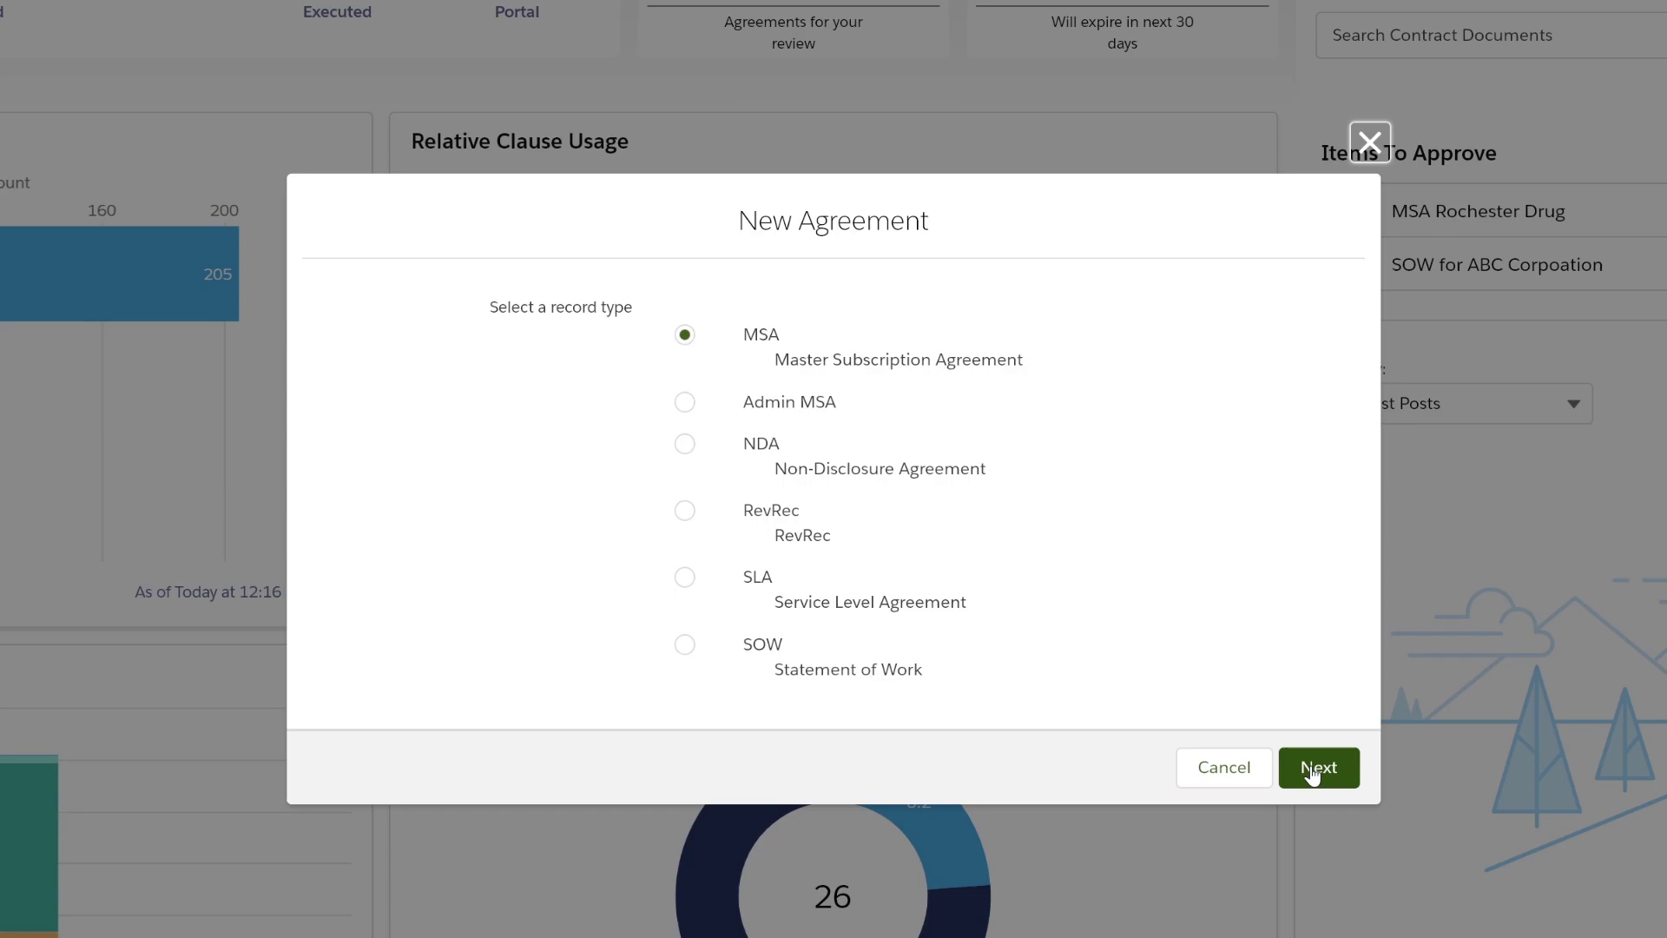
pyautogui.click(1313, 769)
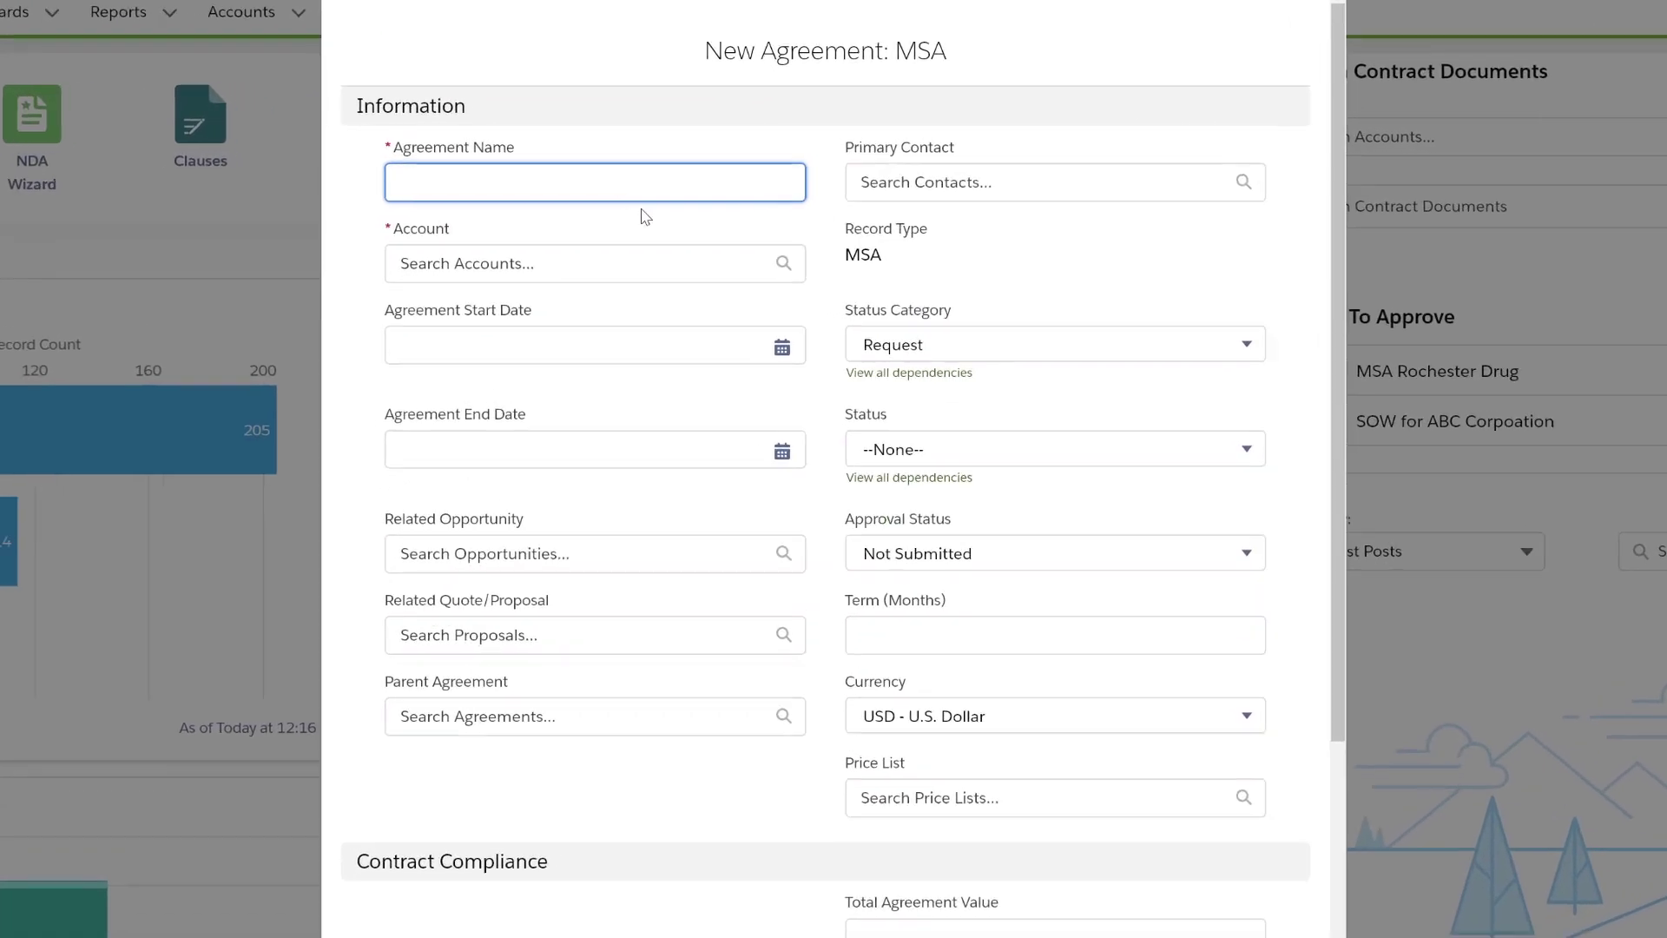
pyautogui.write('Venture MSA')
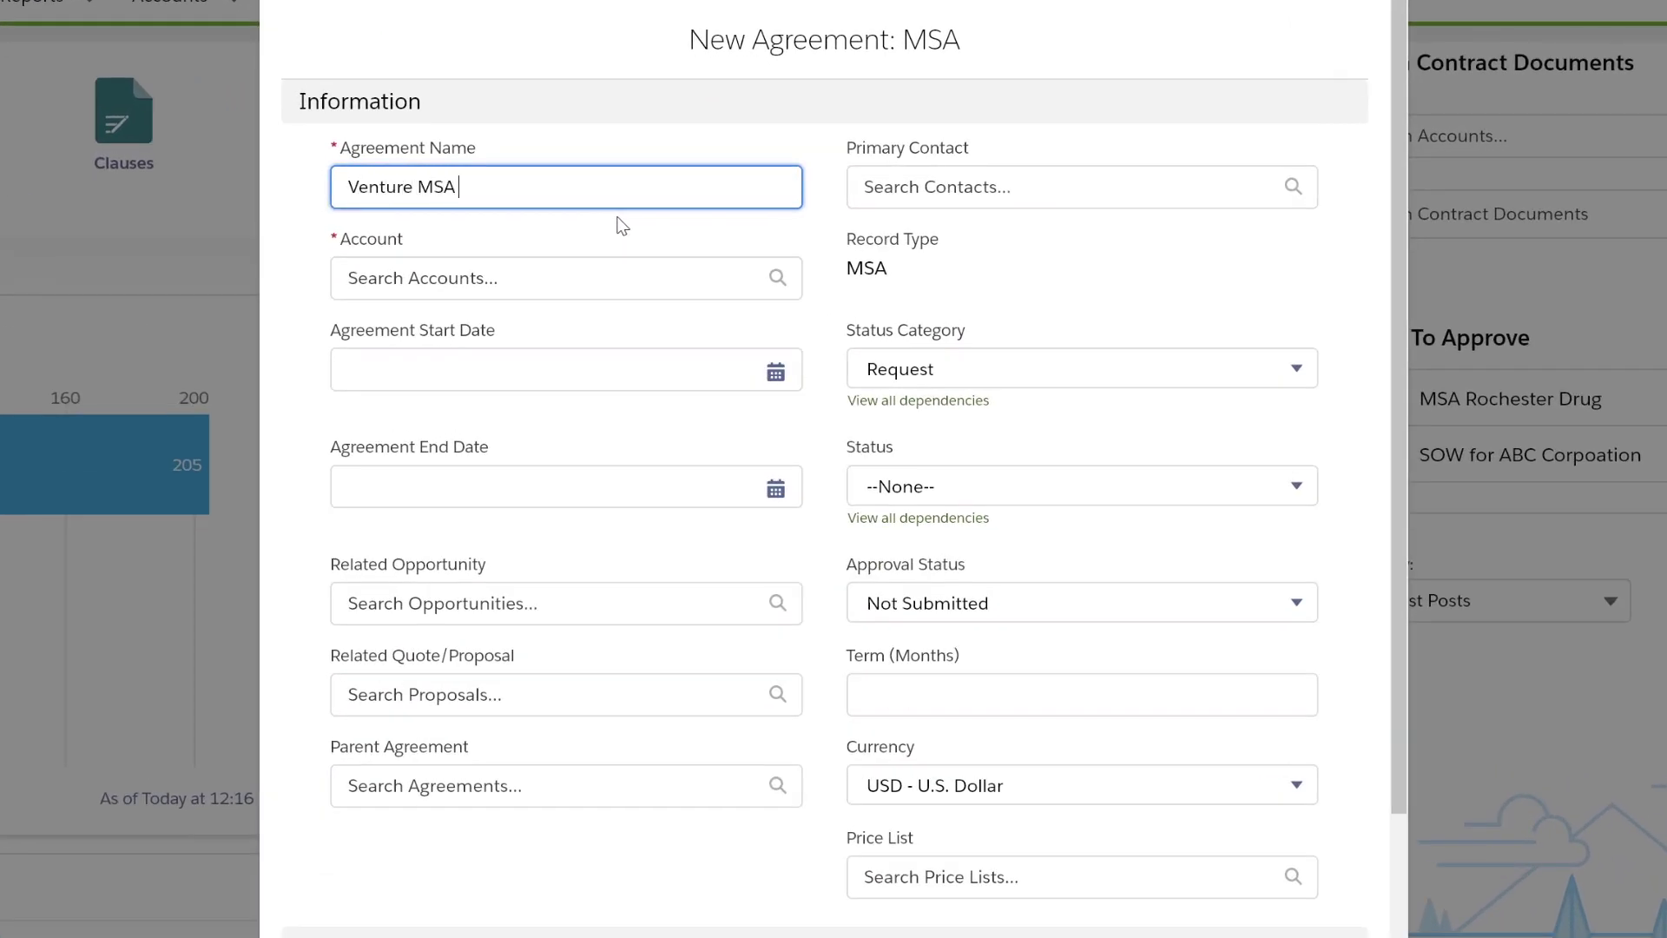
pyautogui.write(' 2019')
pyautogui.press('Tab')
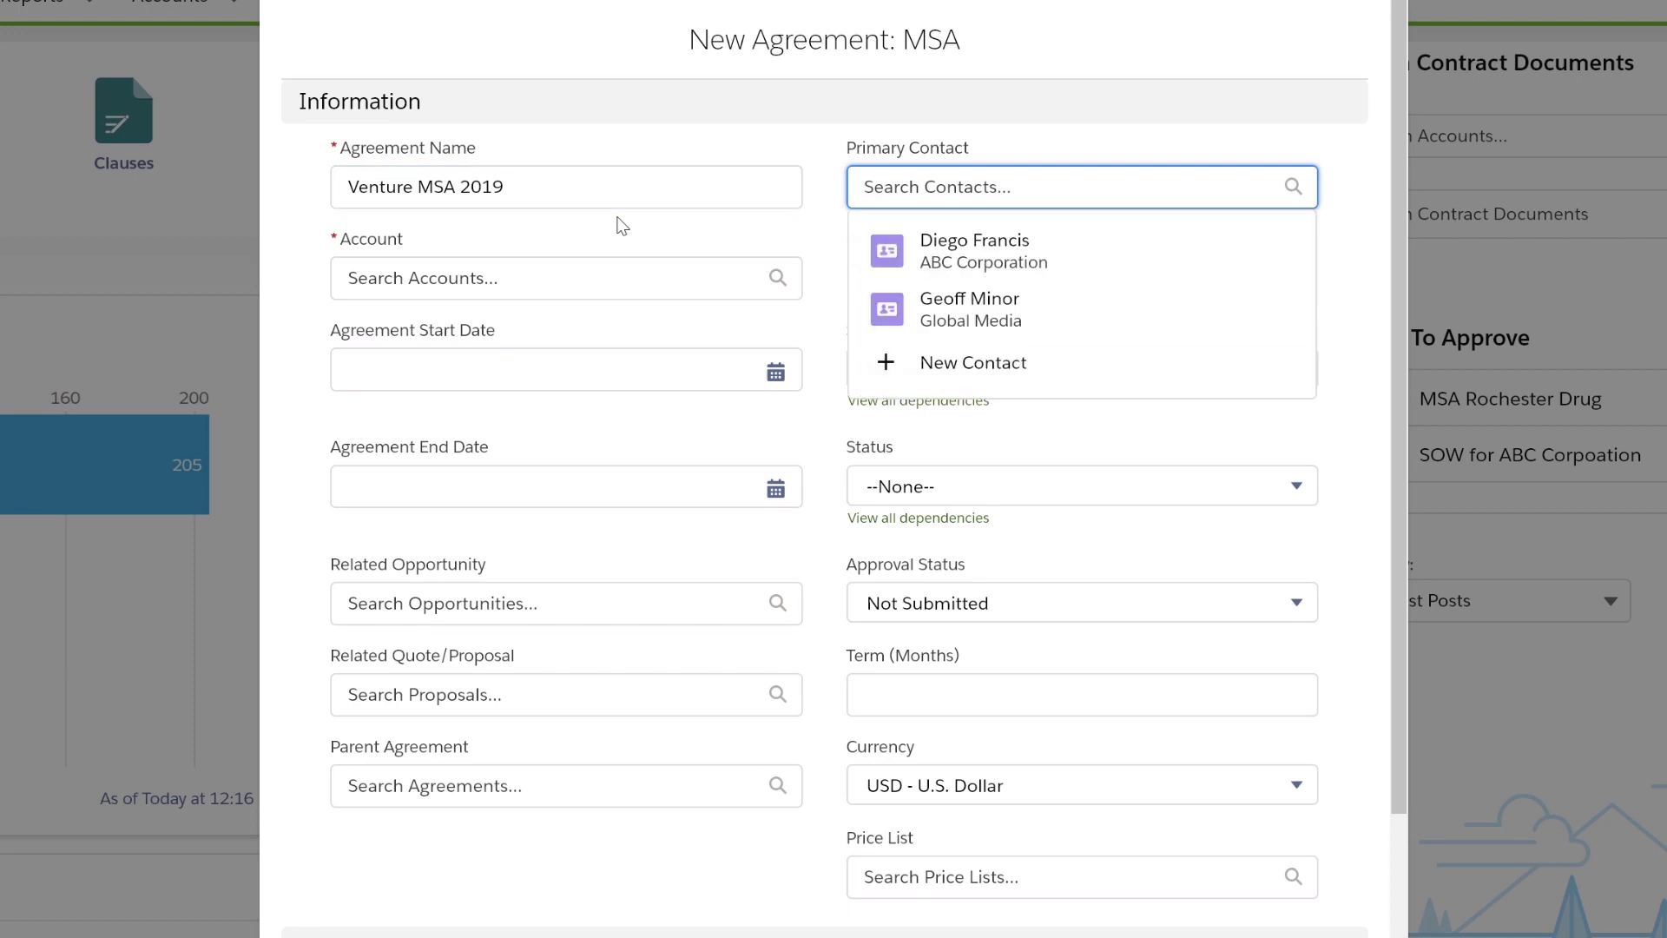
# Choose the primary contact and set the account to Venture Industries.
pyautogui.click(1012, 235)
pyautogui.click(588, 298)
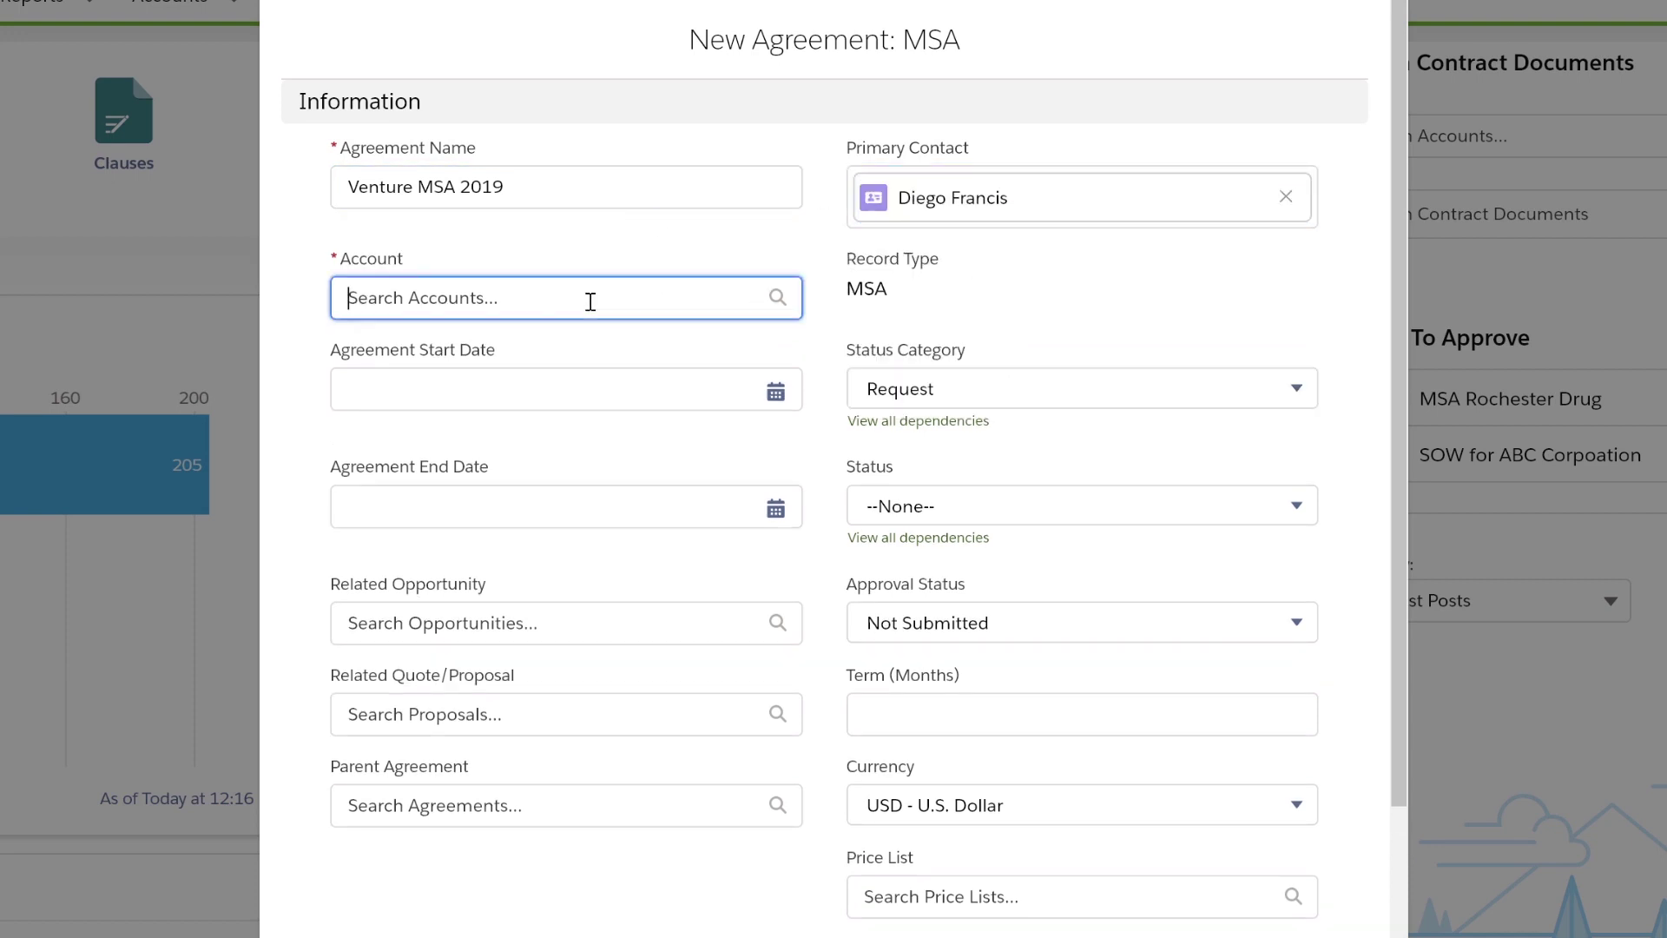
pyautogui.click(524, 432)
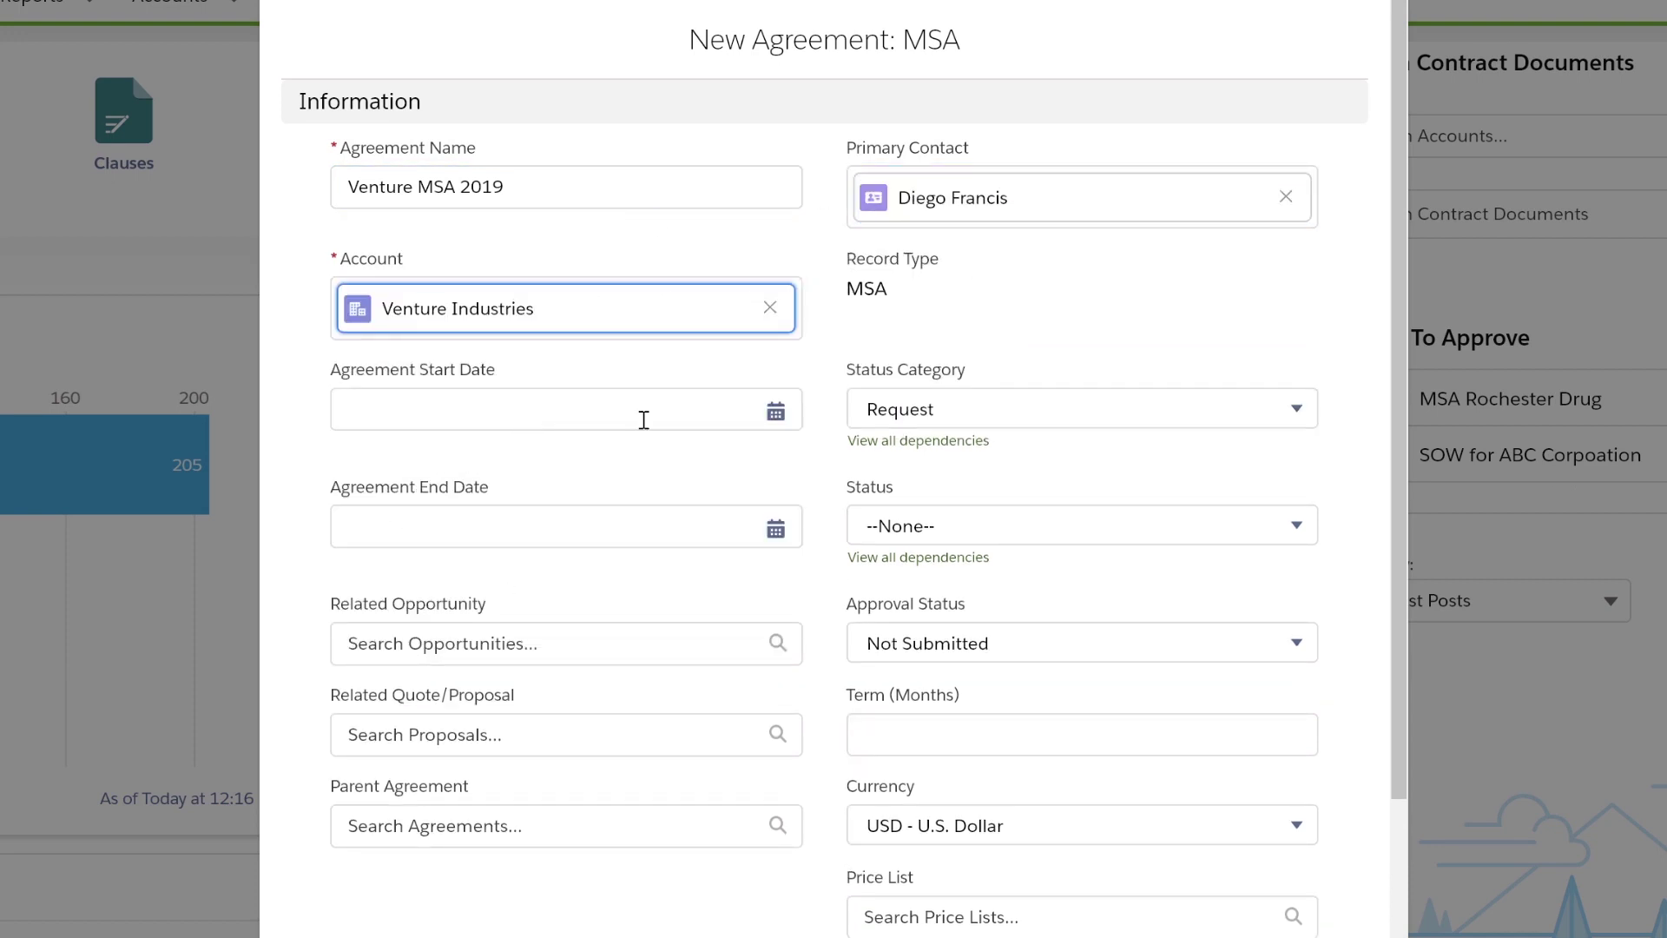
# Set the start date to 12/31/2019 and the end date to 12/30/2019.
pyautogui.click(776, 413)
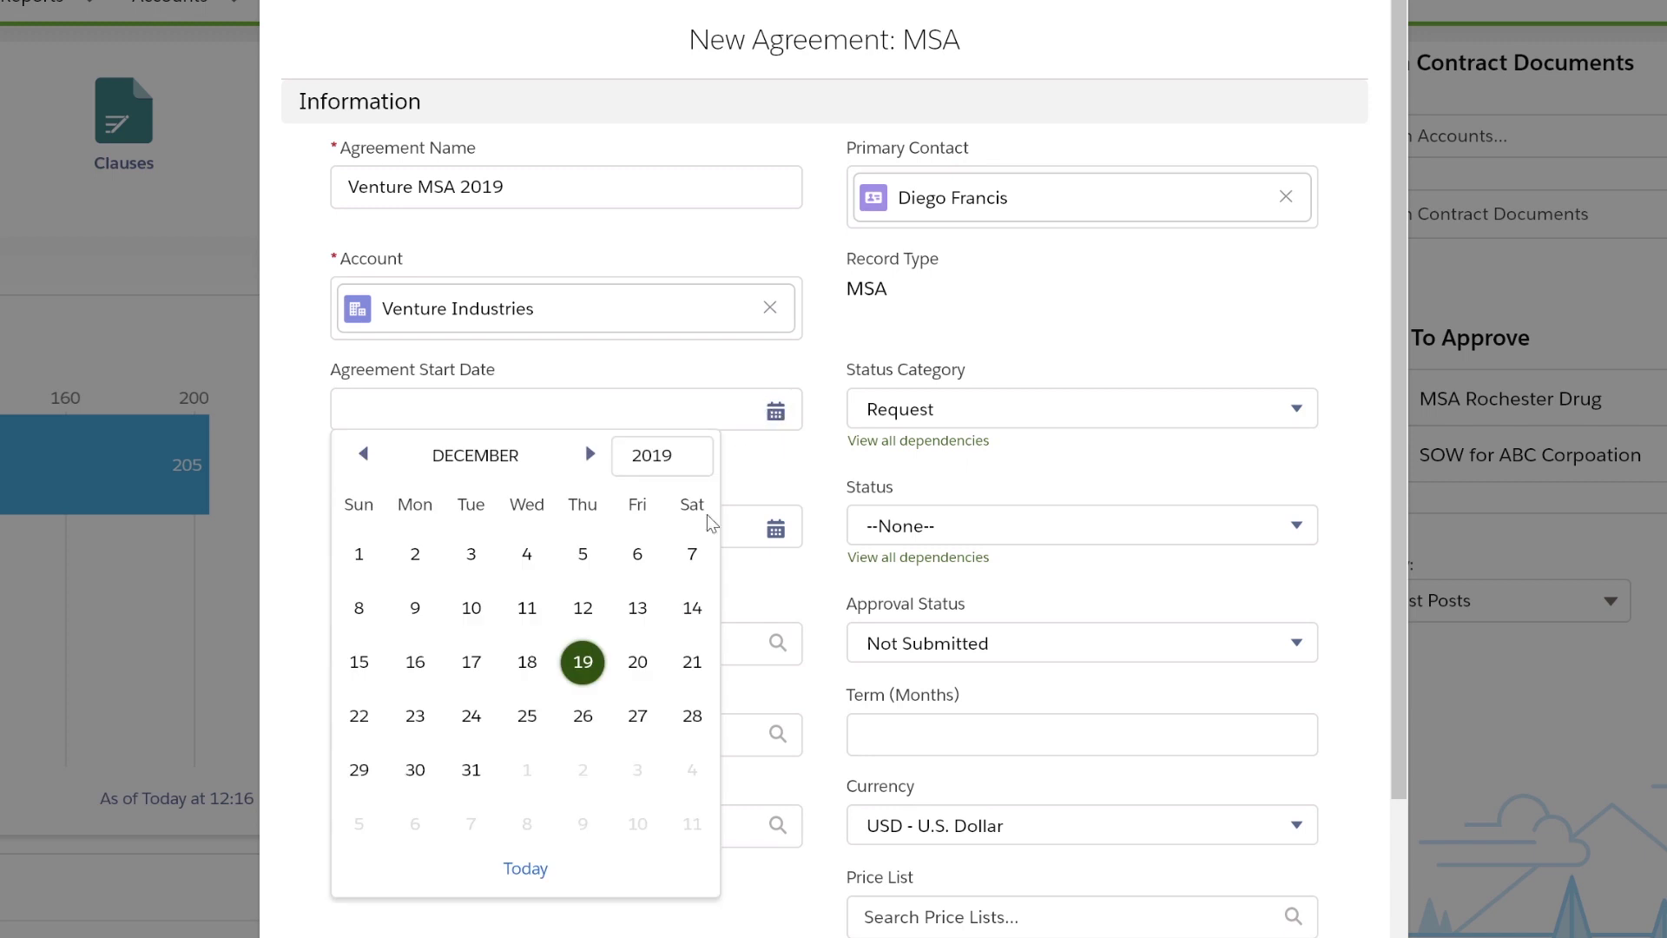
pyautogui.click(469, 770)
pyautogui.click(776, 528)
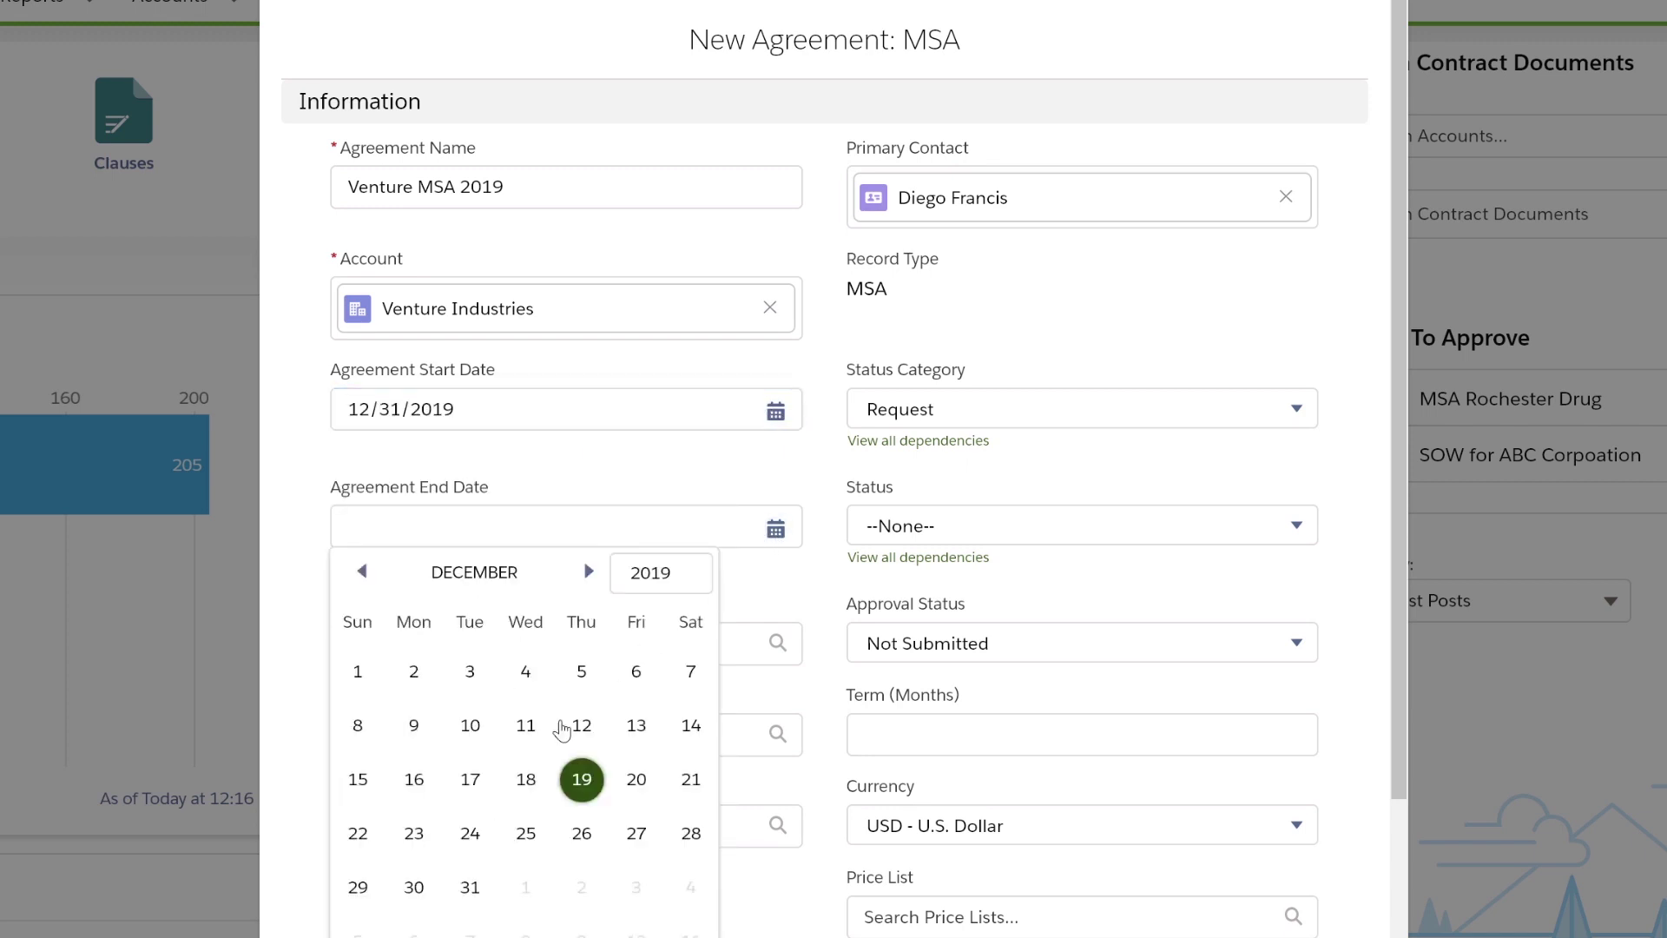
pyautogui.click(417, 886)
pyautogui.moveTo(434, 527); pyautogui.dragTo(500, 532)
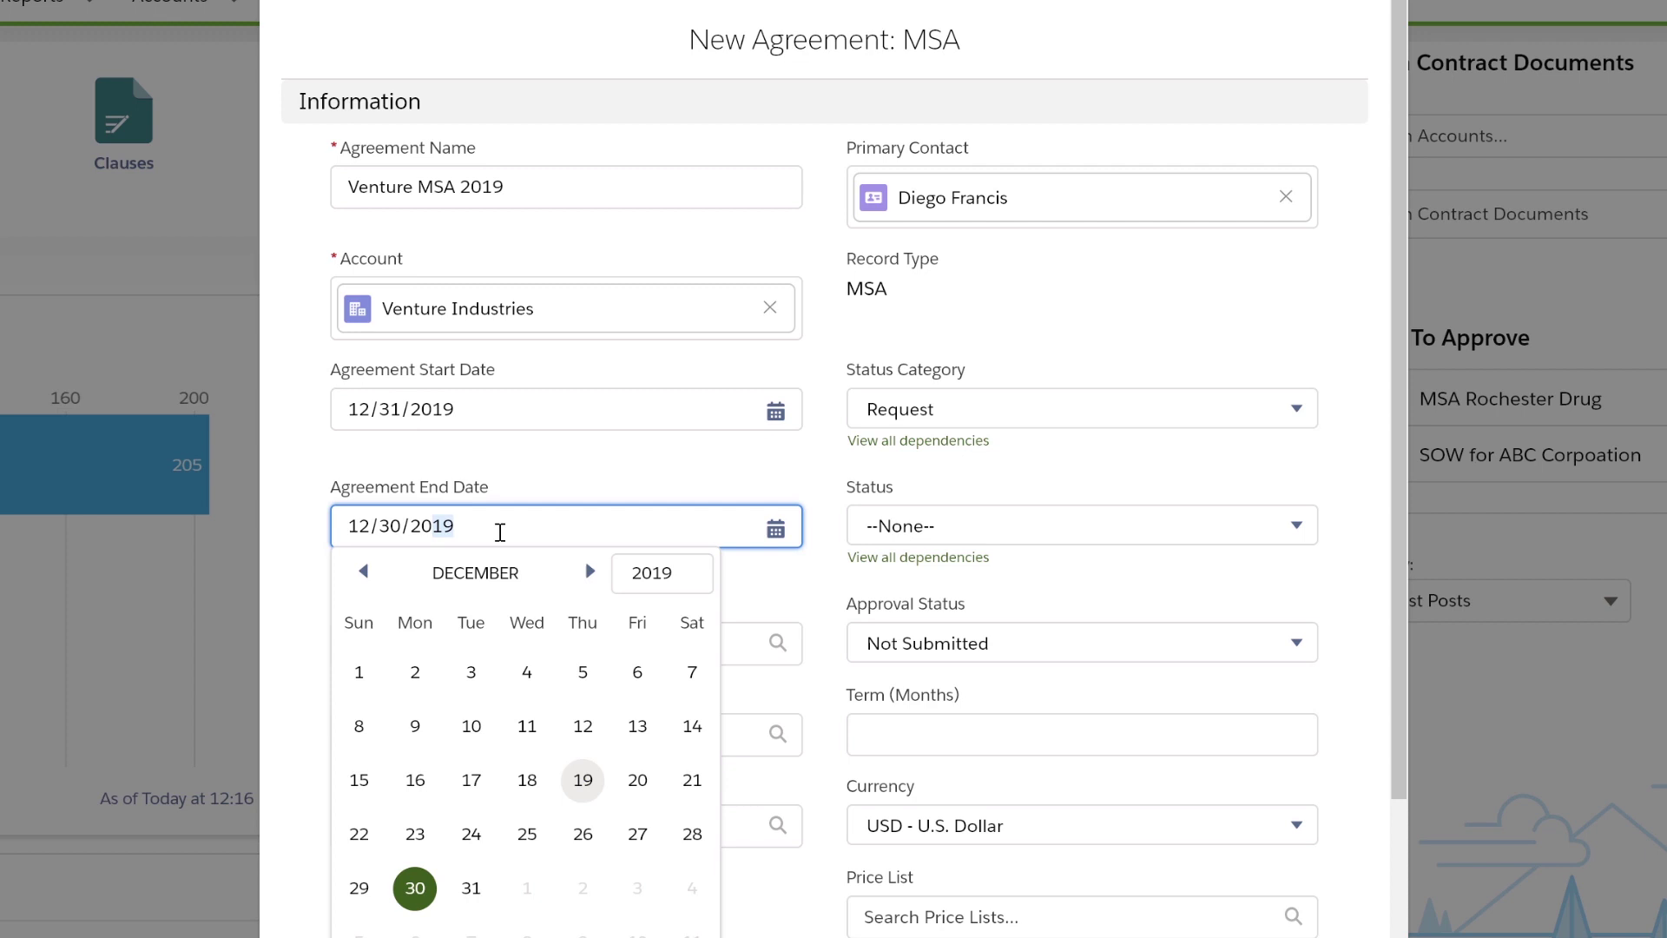
# Change the end date year to 2020 and enter a total agreement value of 100000.
pyautogui.write('20')
pyautogui.scroll(-5, 655, 421)
pyautogui.click(1022, 578)
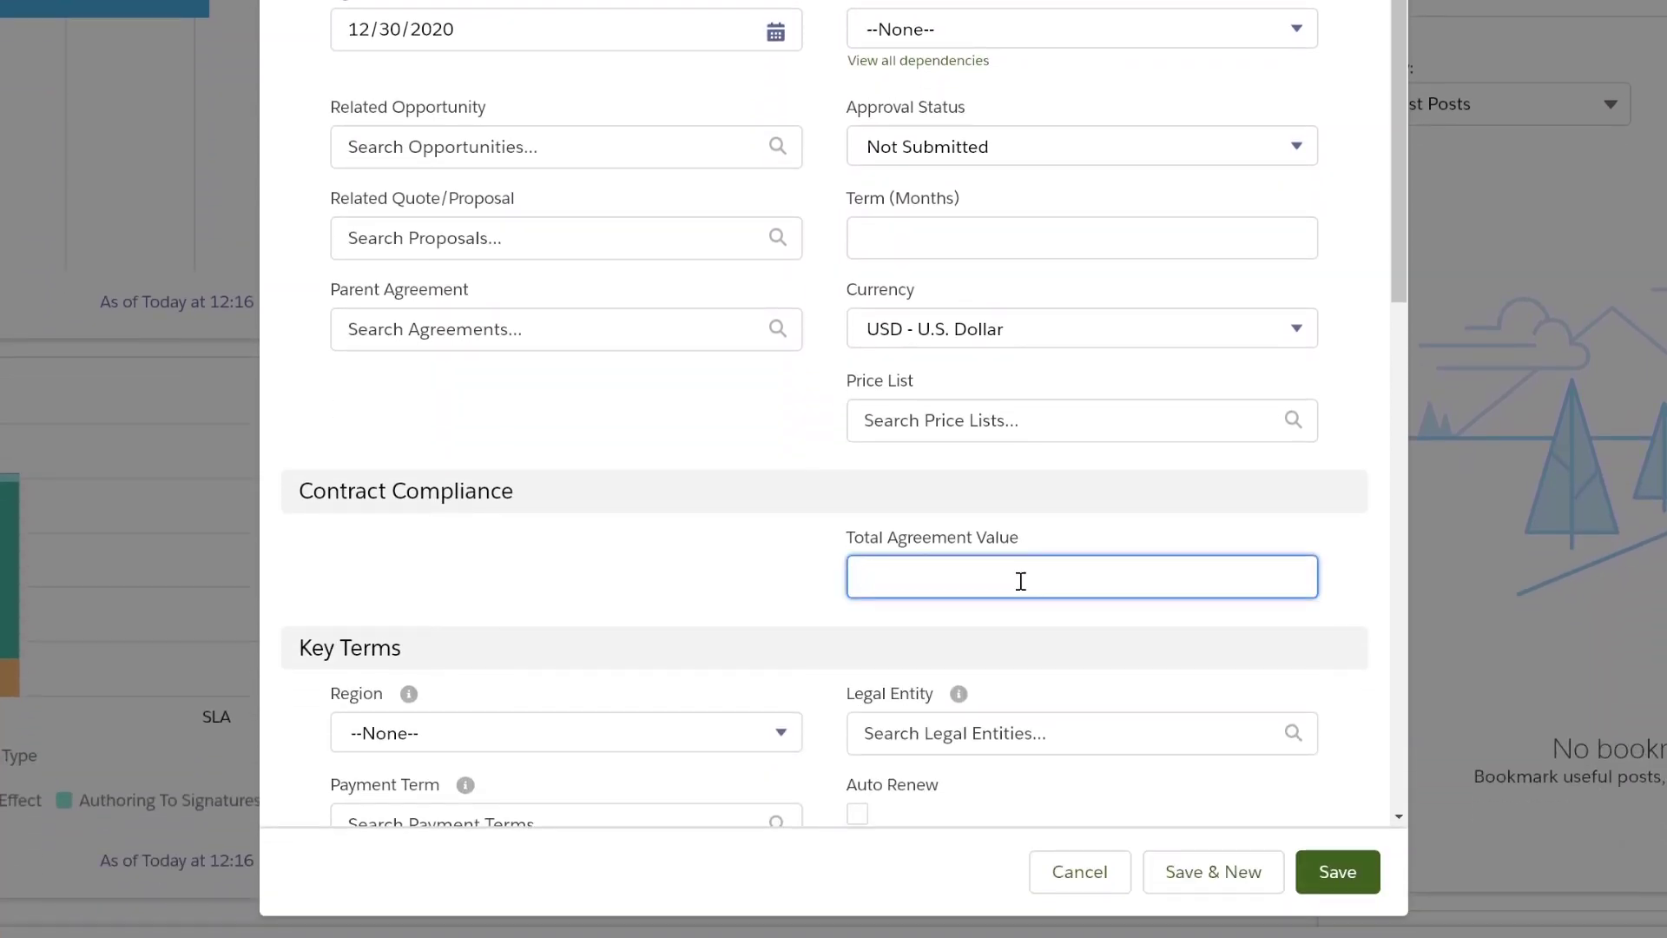
pyautogui.write('100000')
# Set the region to North America and support exhibits to Basic.
pyautogui.click(779, 730)
pyautogui.click(695, 739)
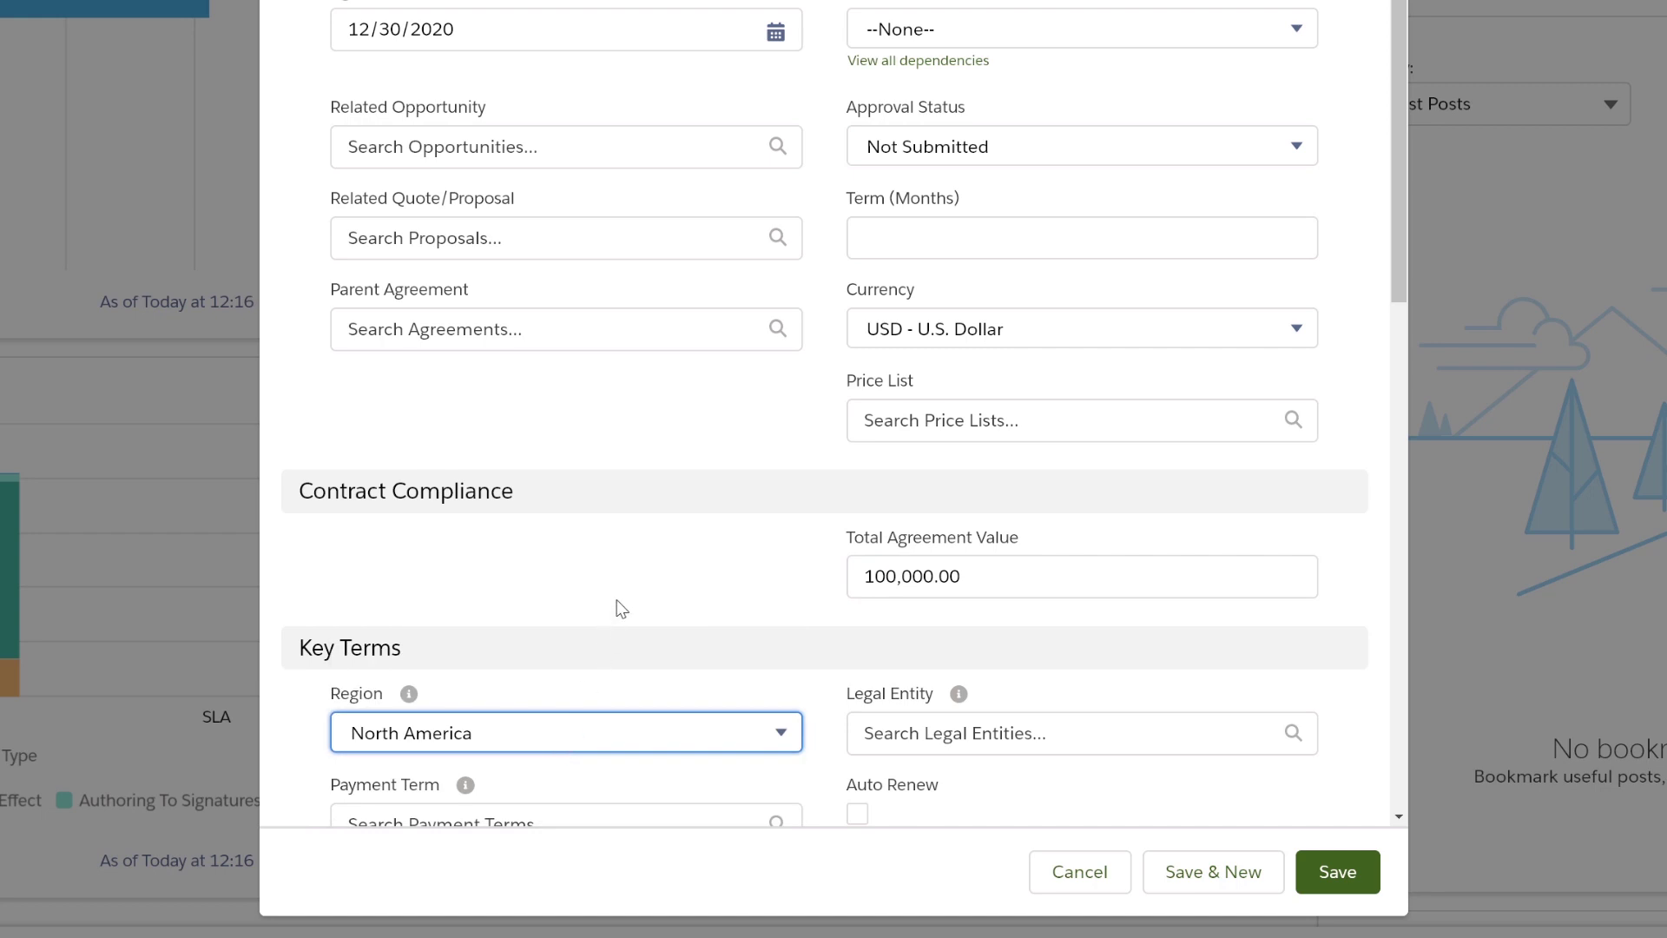
pyautogui.scroll(-2, 622, 601)
pyautogui.scroll(-5, 621, 601)
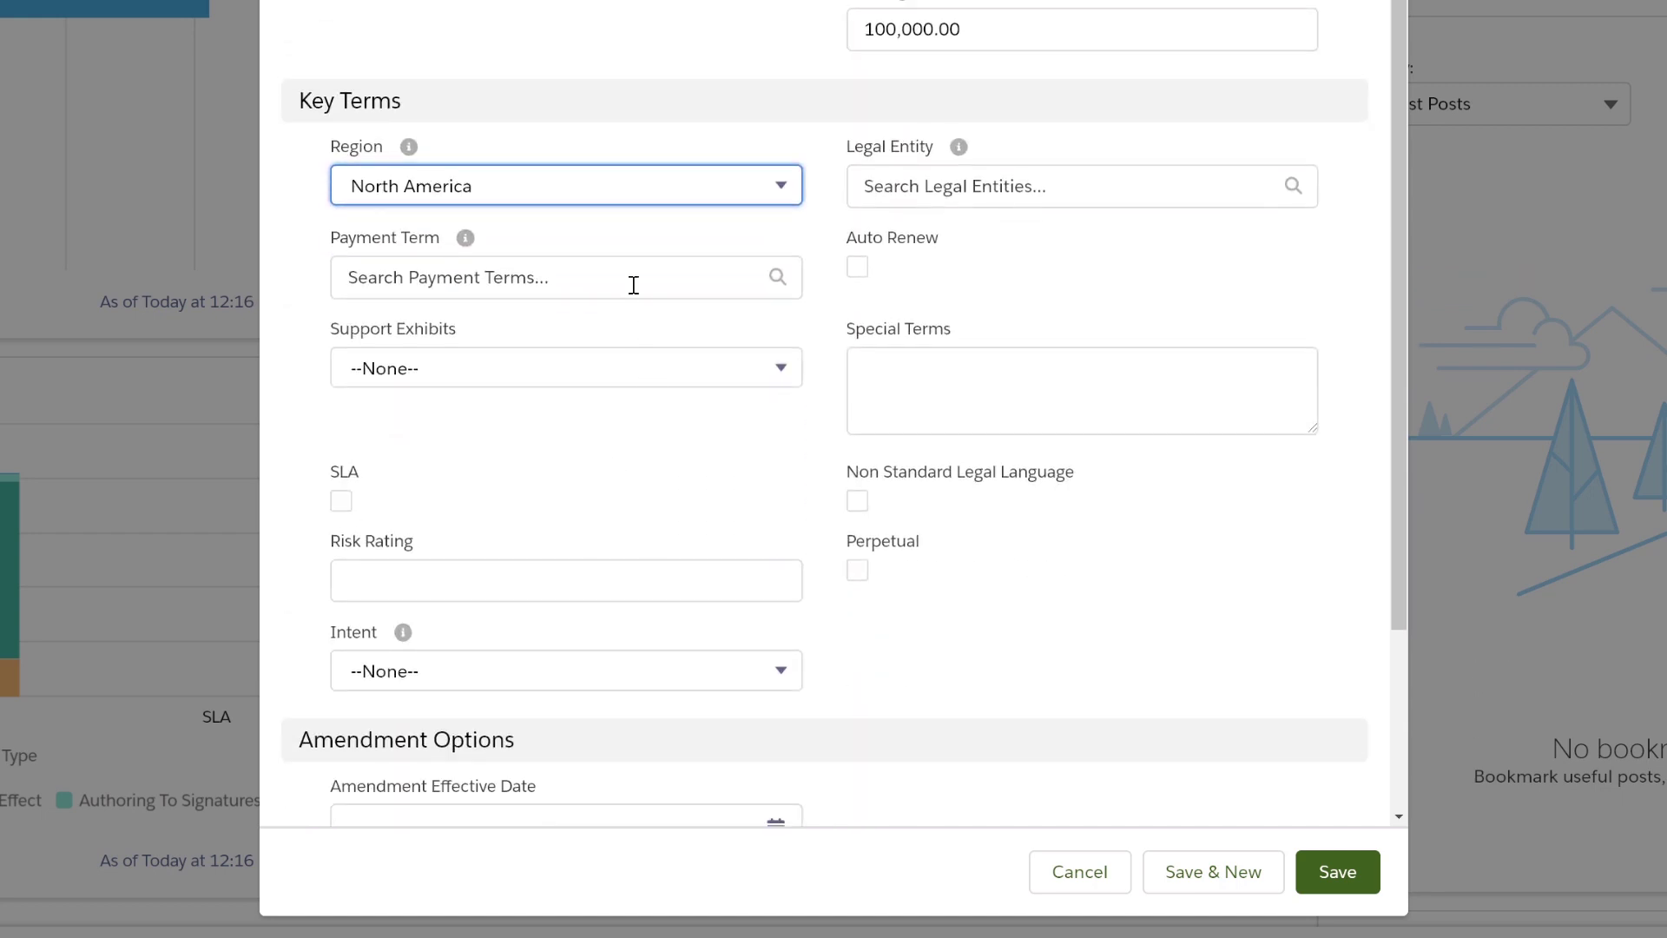
pyautogui.click(672, 379)
pyautogui.click(527, 486)
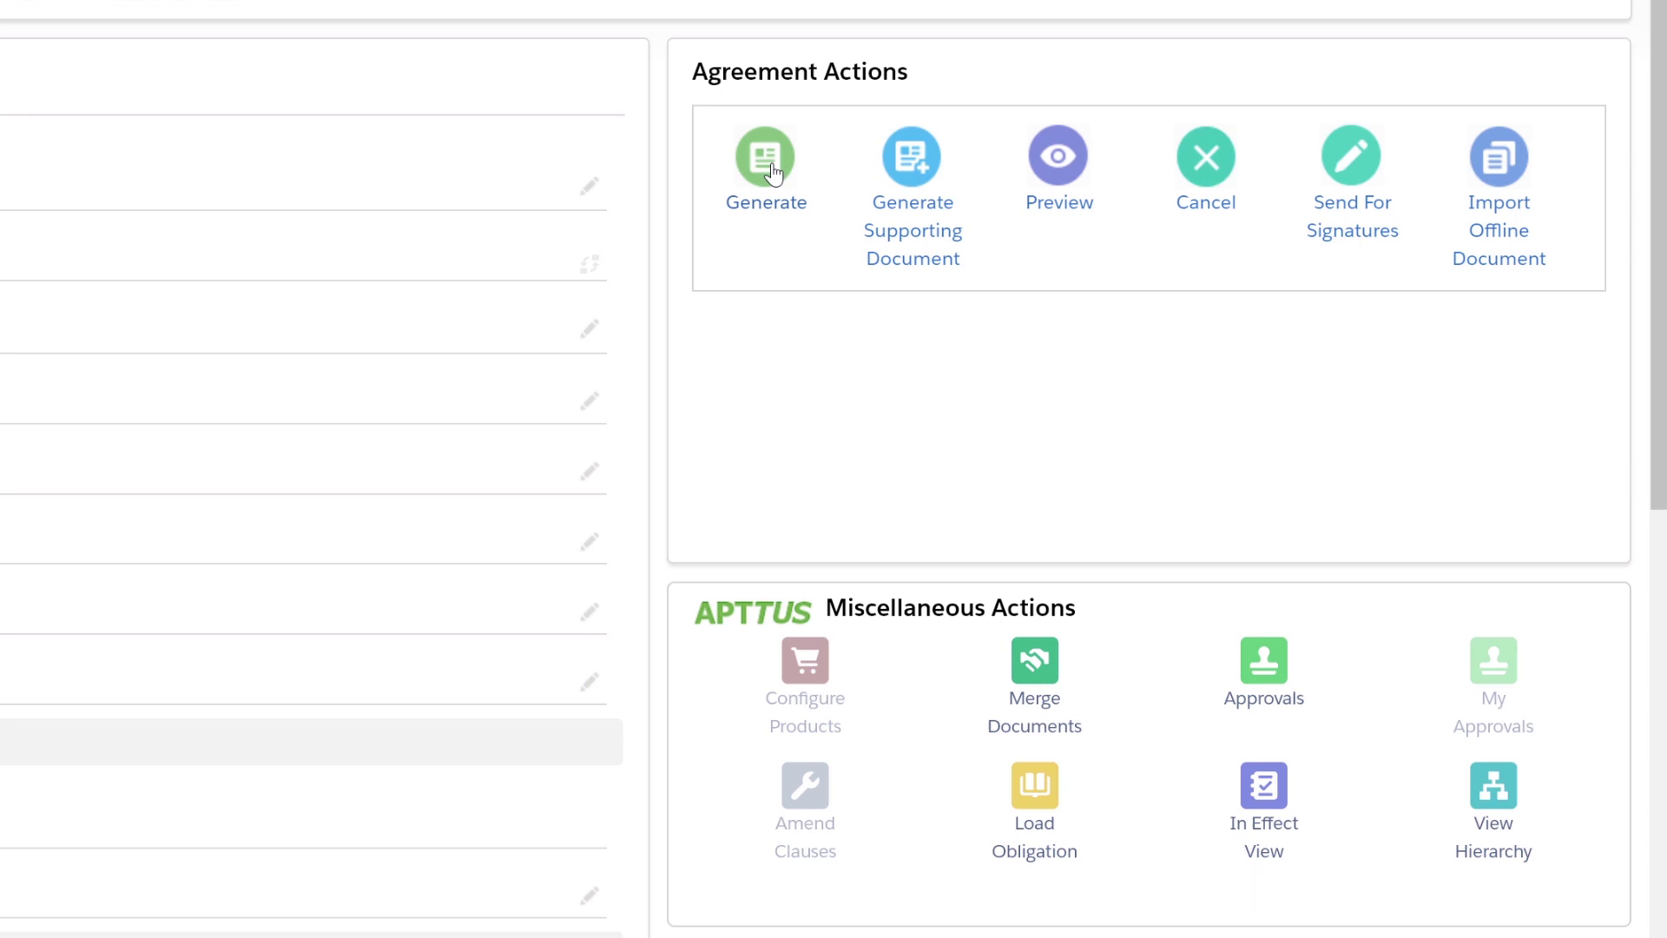
# Generate a DOCX document with Full access from the MSA template.
pyautogui.click(770, 169)
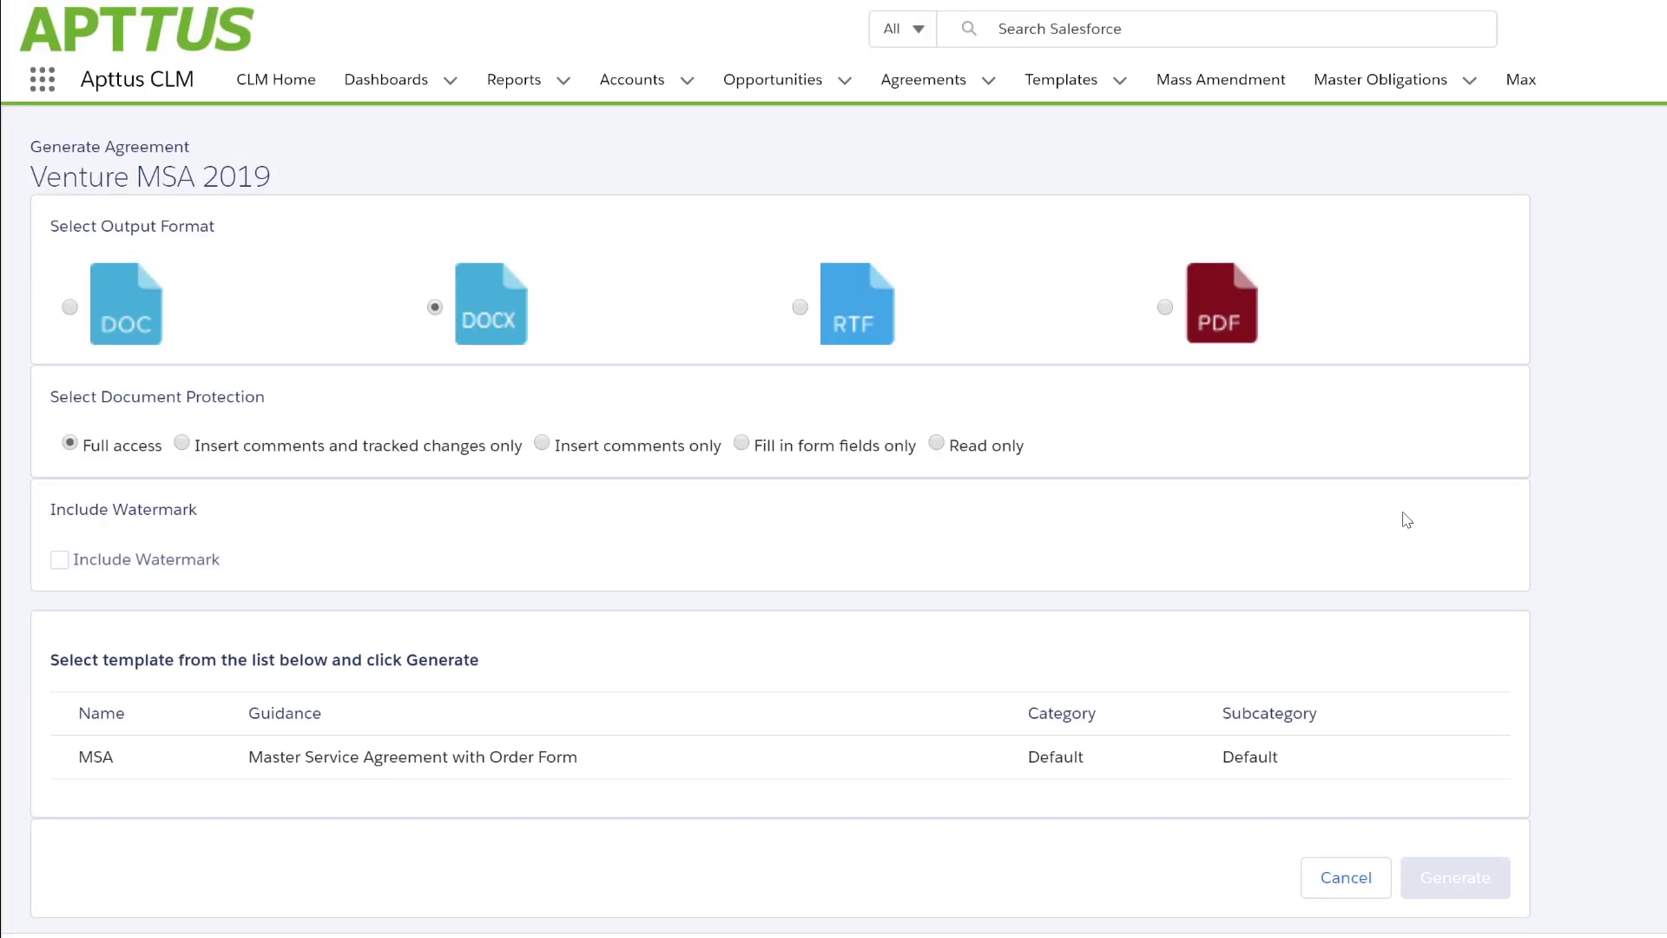
pyautogui.click(675, 758)
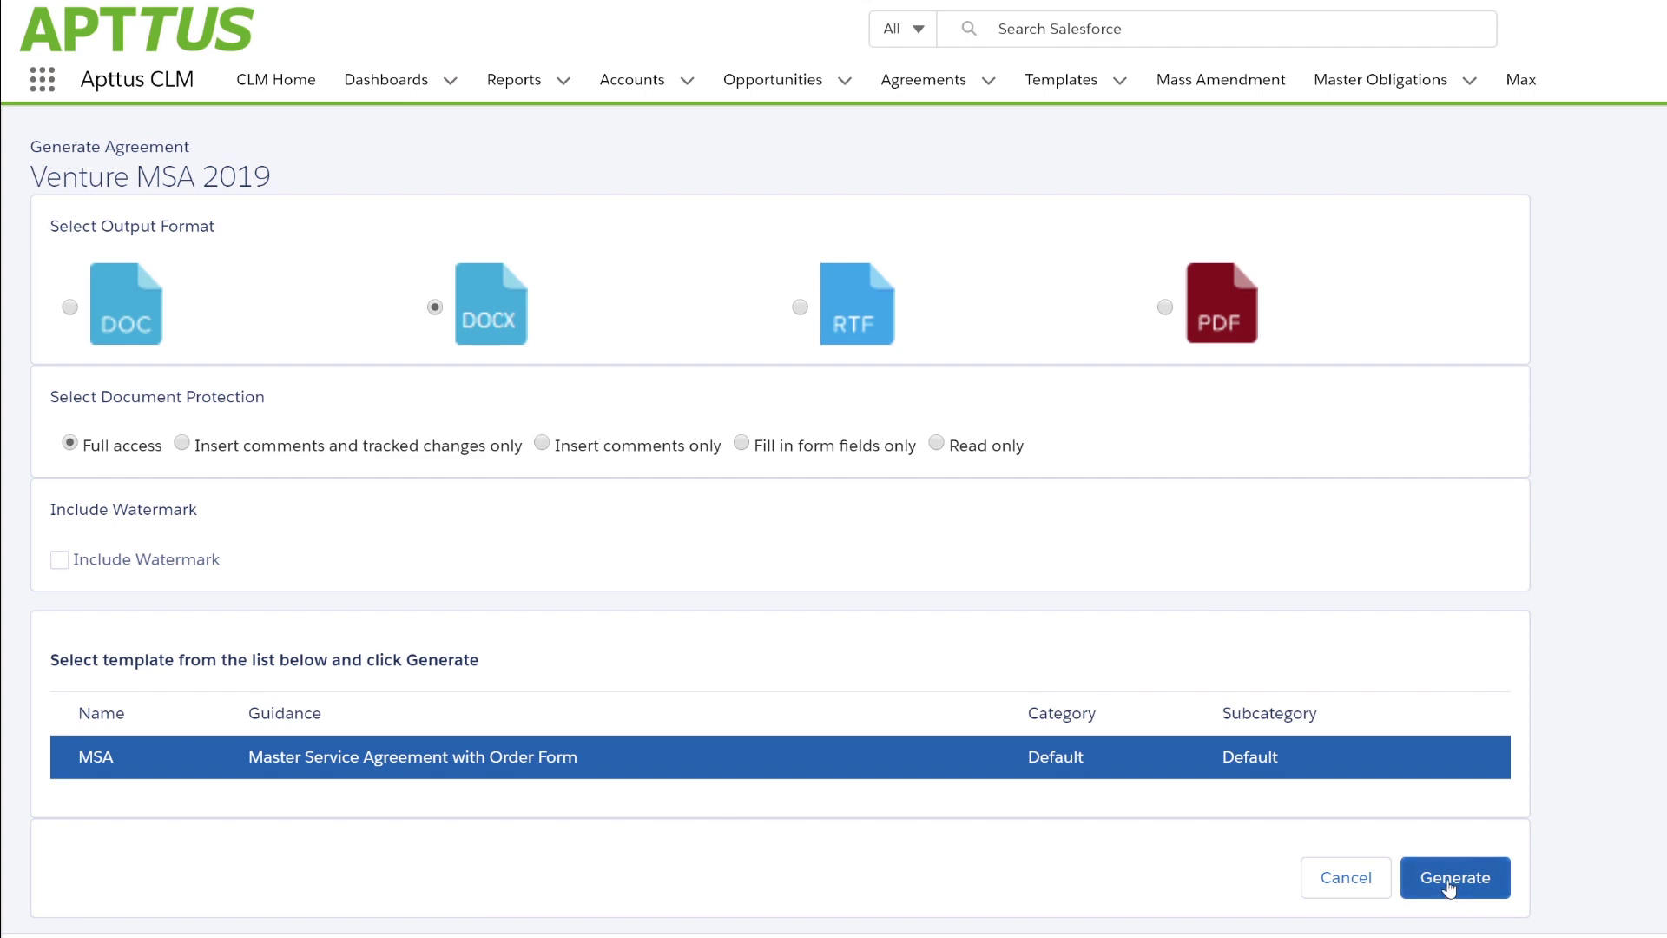
pyautogui.click(1448, 882)
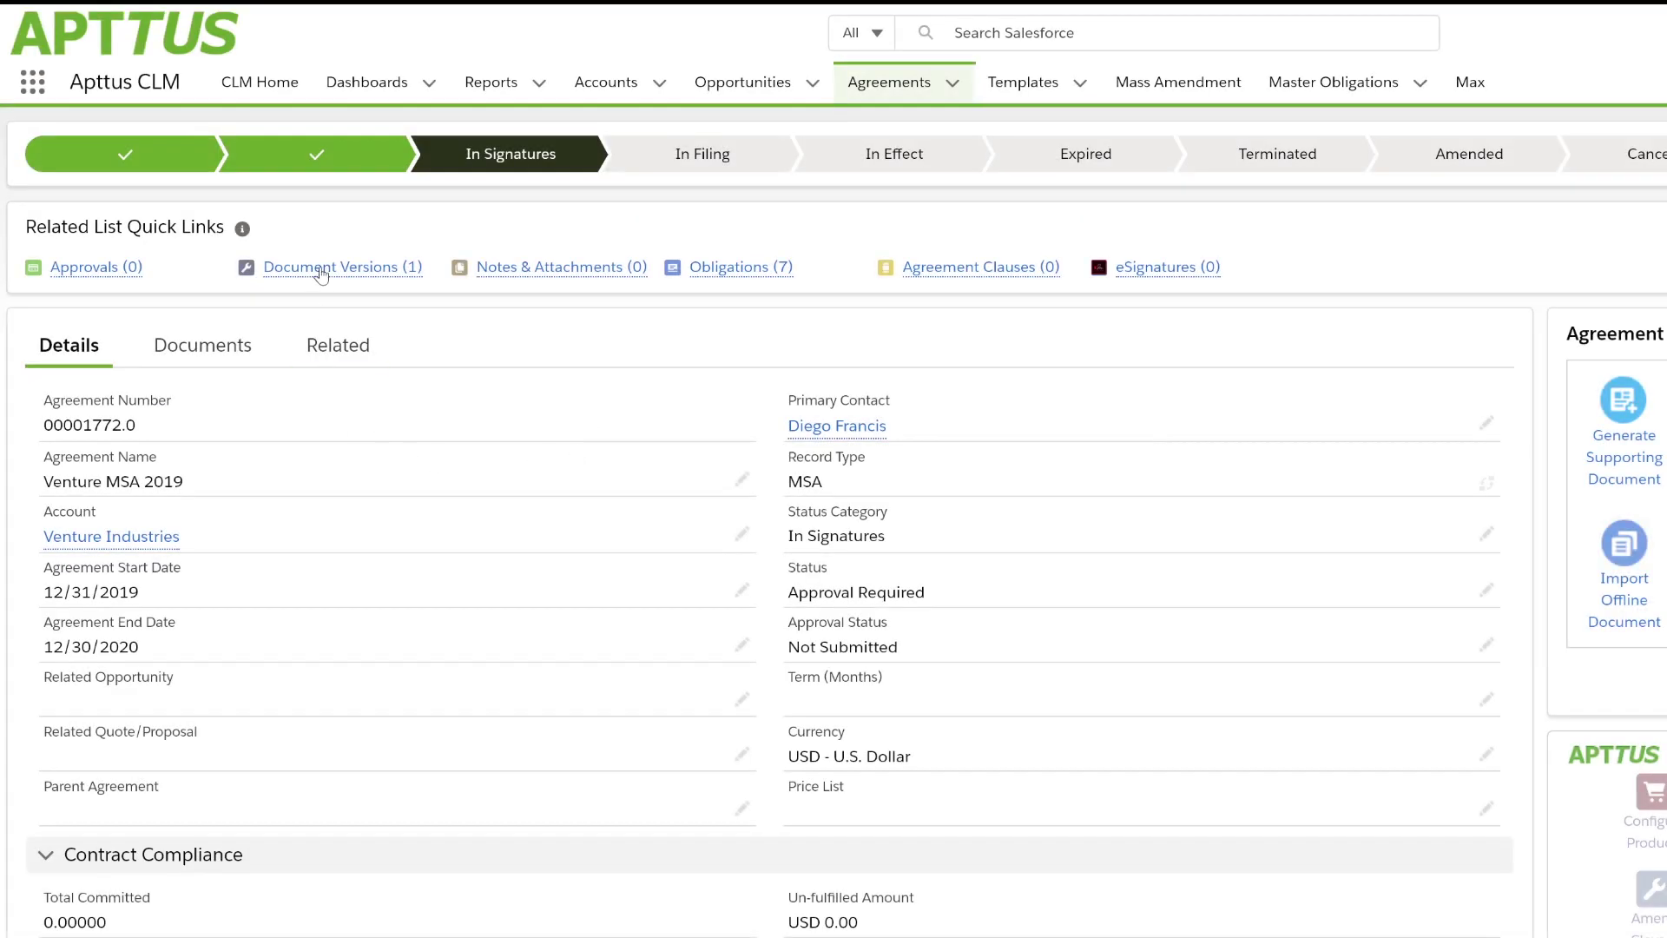
# Show the Document Versions list and open the generated version 1.0.0.
pyautogui.click(317, 269)
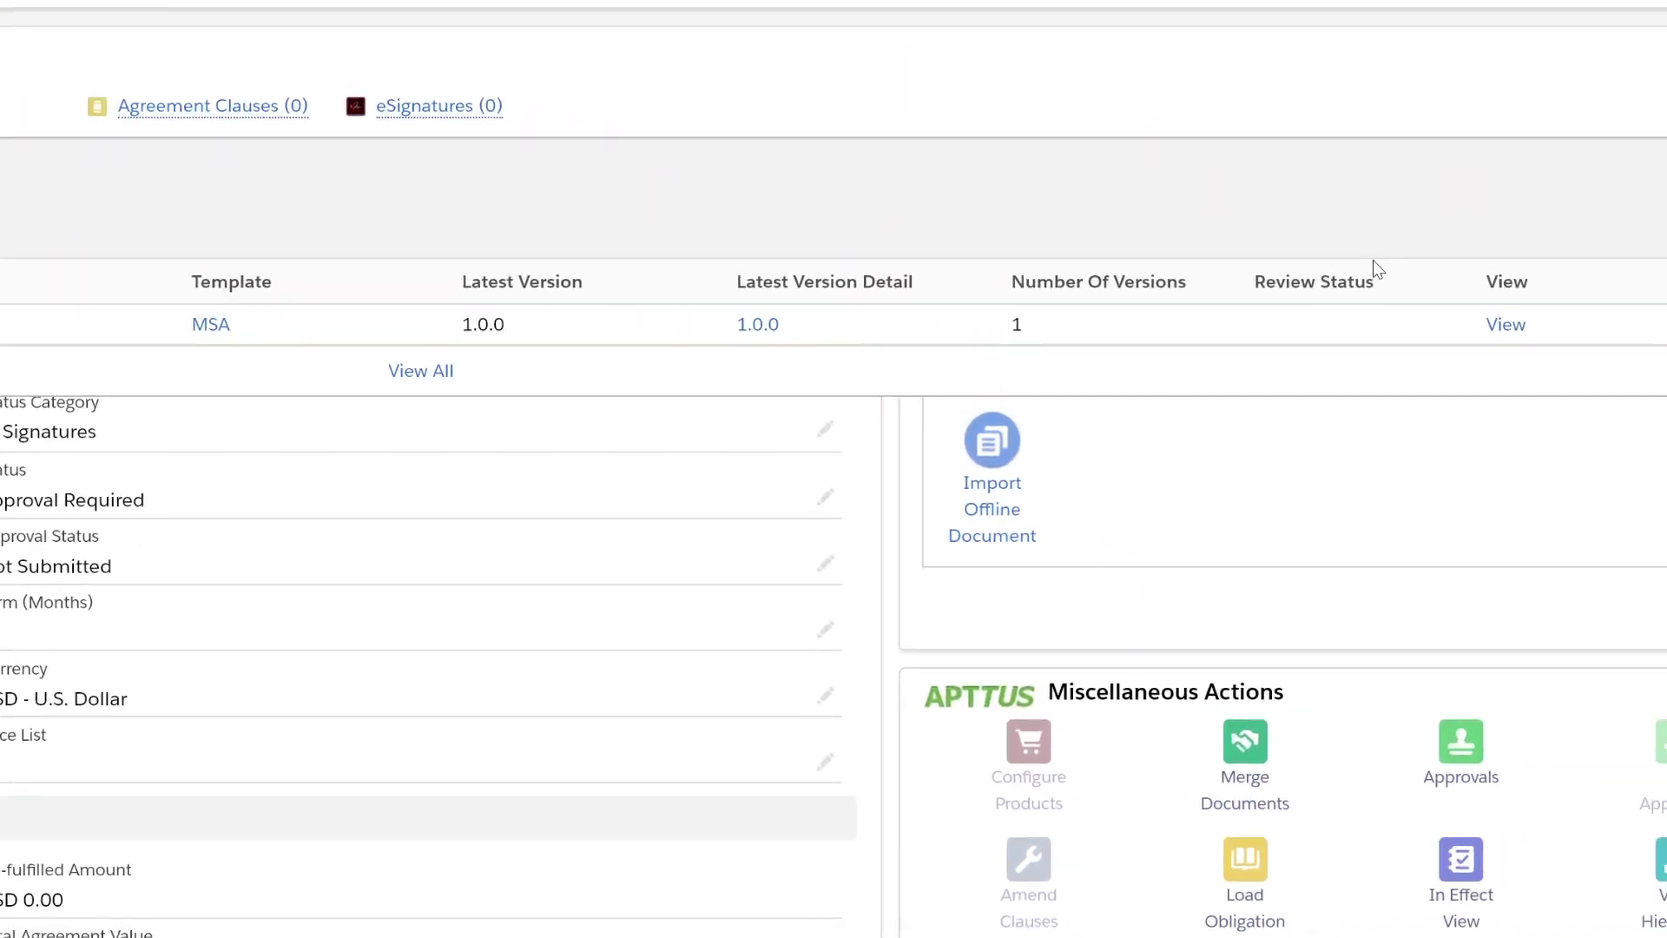
pyautogui.click(1505, 324)
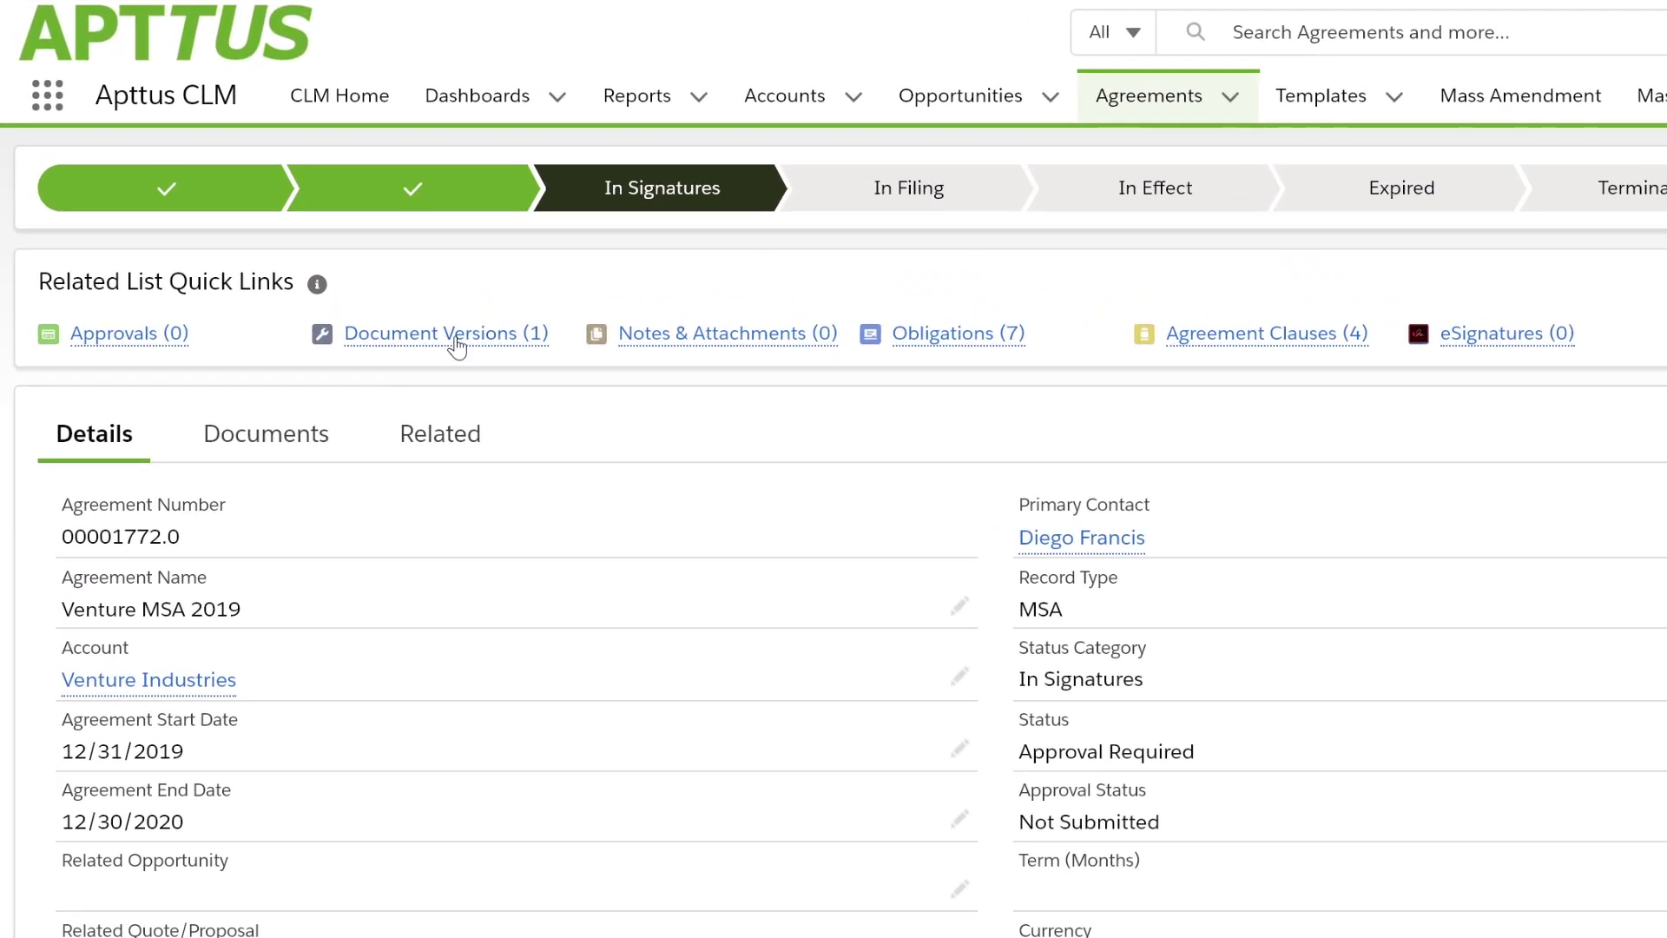
pyautogui.moveTo(457, 345)
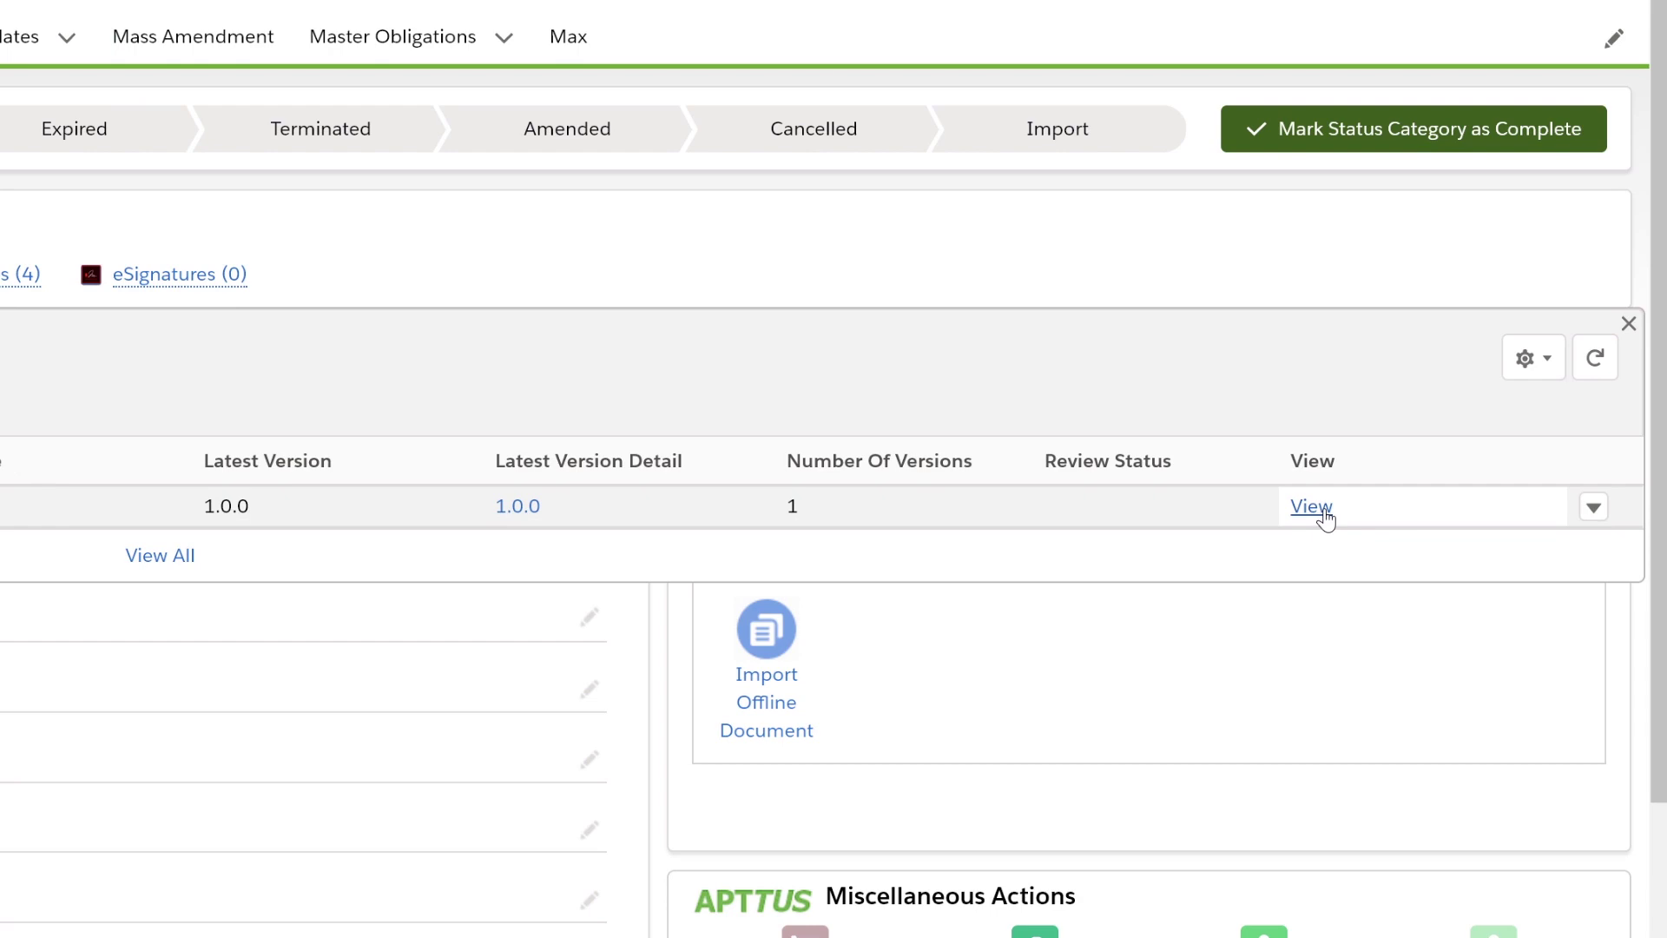
# Open version 1.0.0 of the Venture MSA 2019 DOCX in Word via its View link.
pyautogui.click(1313, 507)
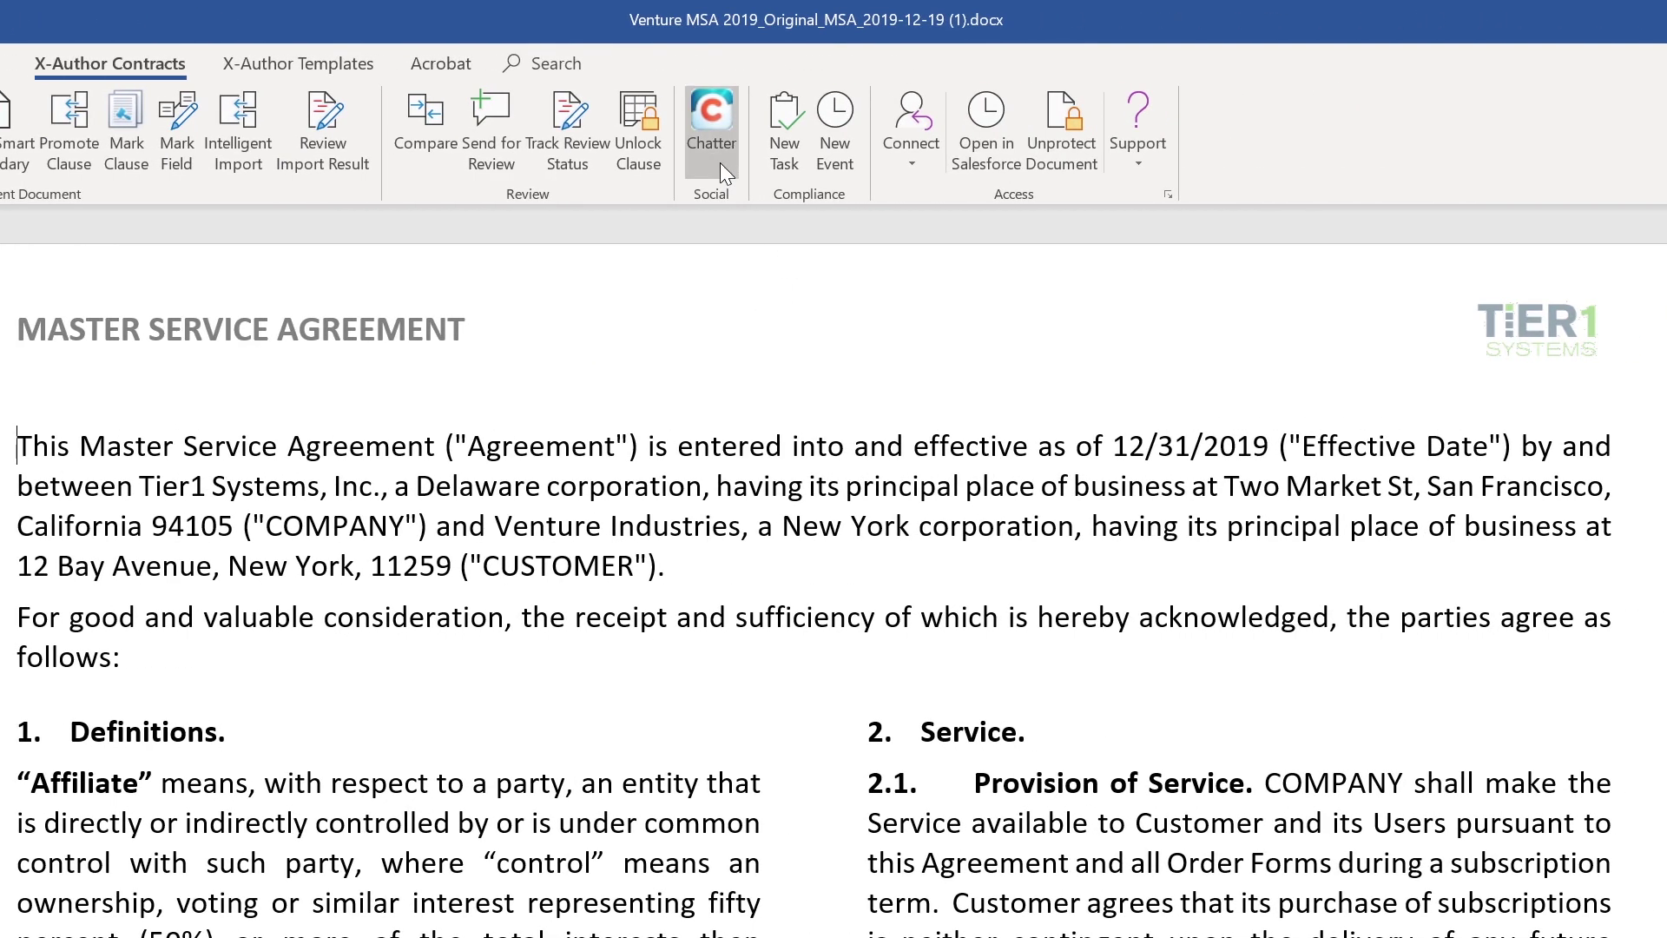
# Set the agreement's effective date to 1/01/2020 with the date picker.
pyautogui.click(1175, 445)
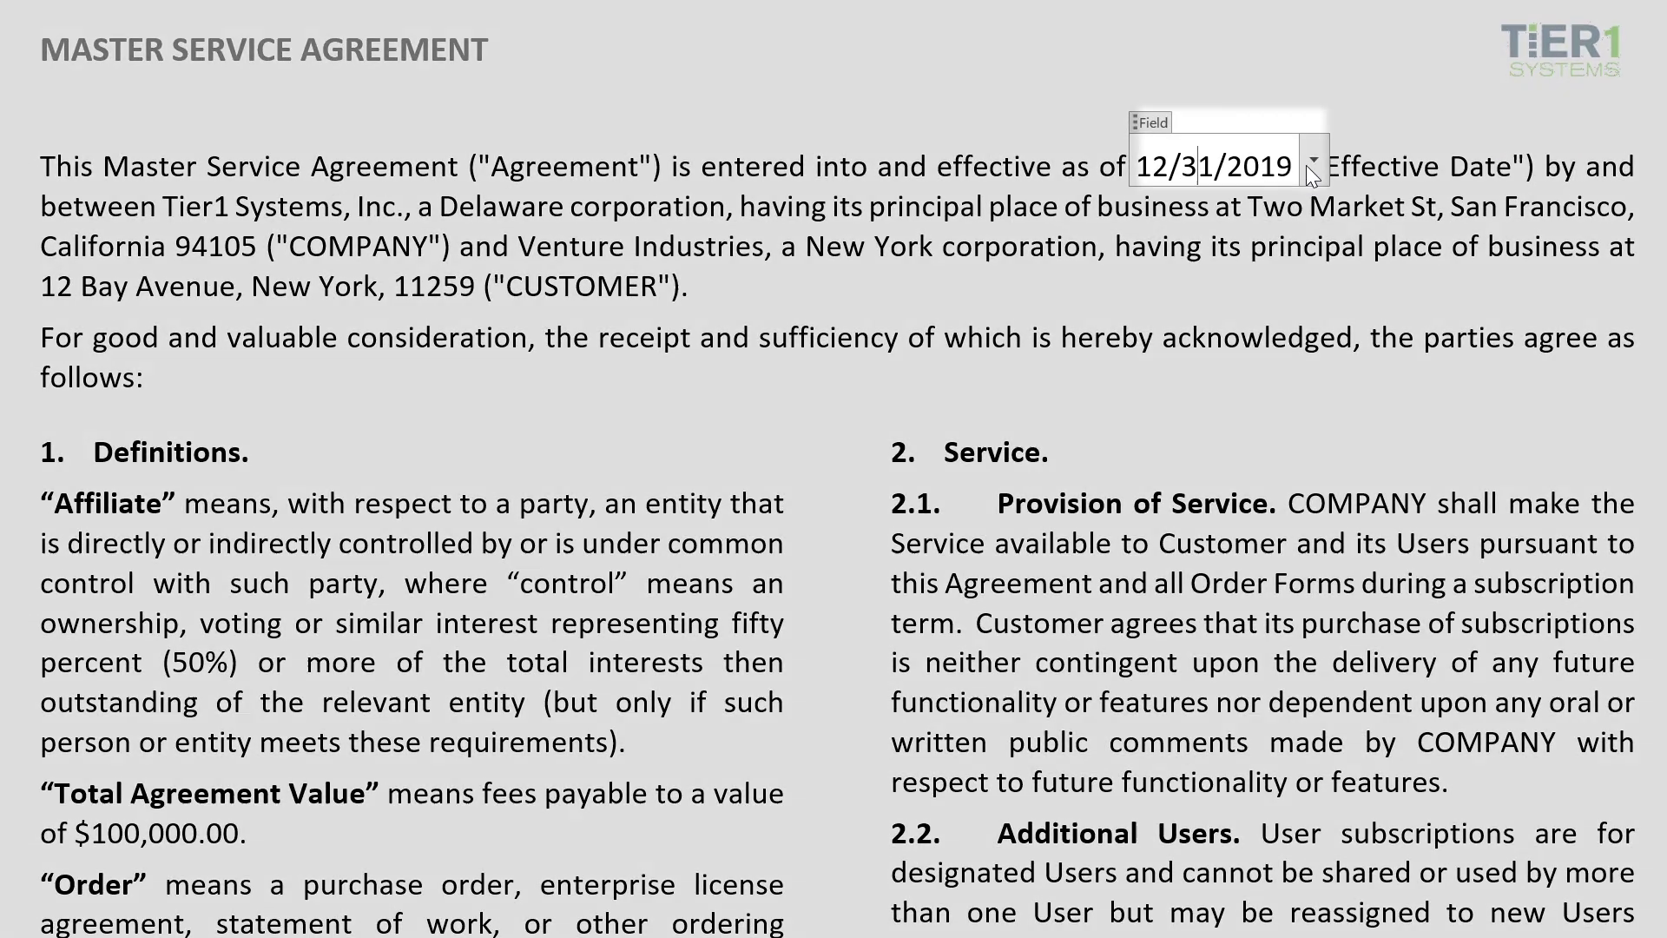
pyautogui.click(1309, 162)
pyautogui.click(1220, 334)
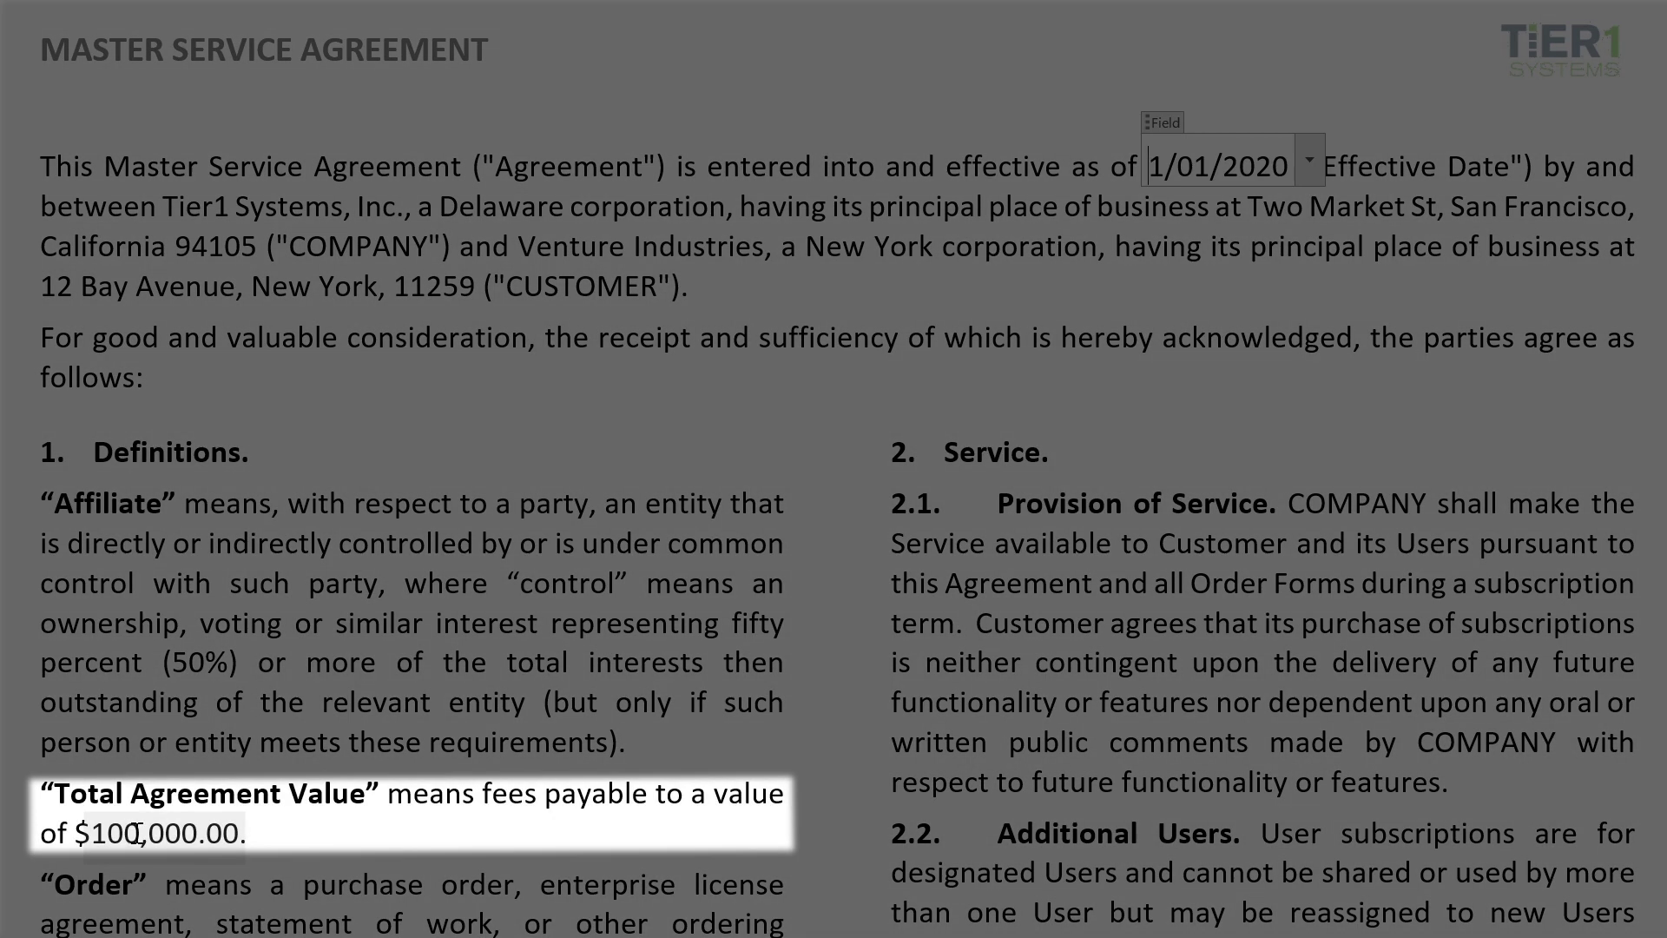
# Change the Total Agreement Value from $100,000.00 to $150,000.00.
pyautogui.click(124, 833)
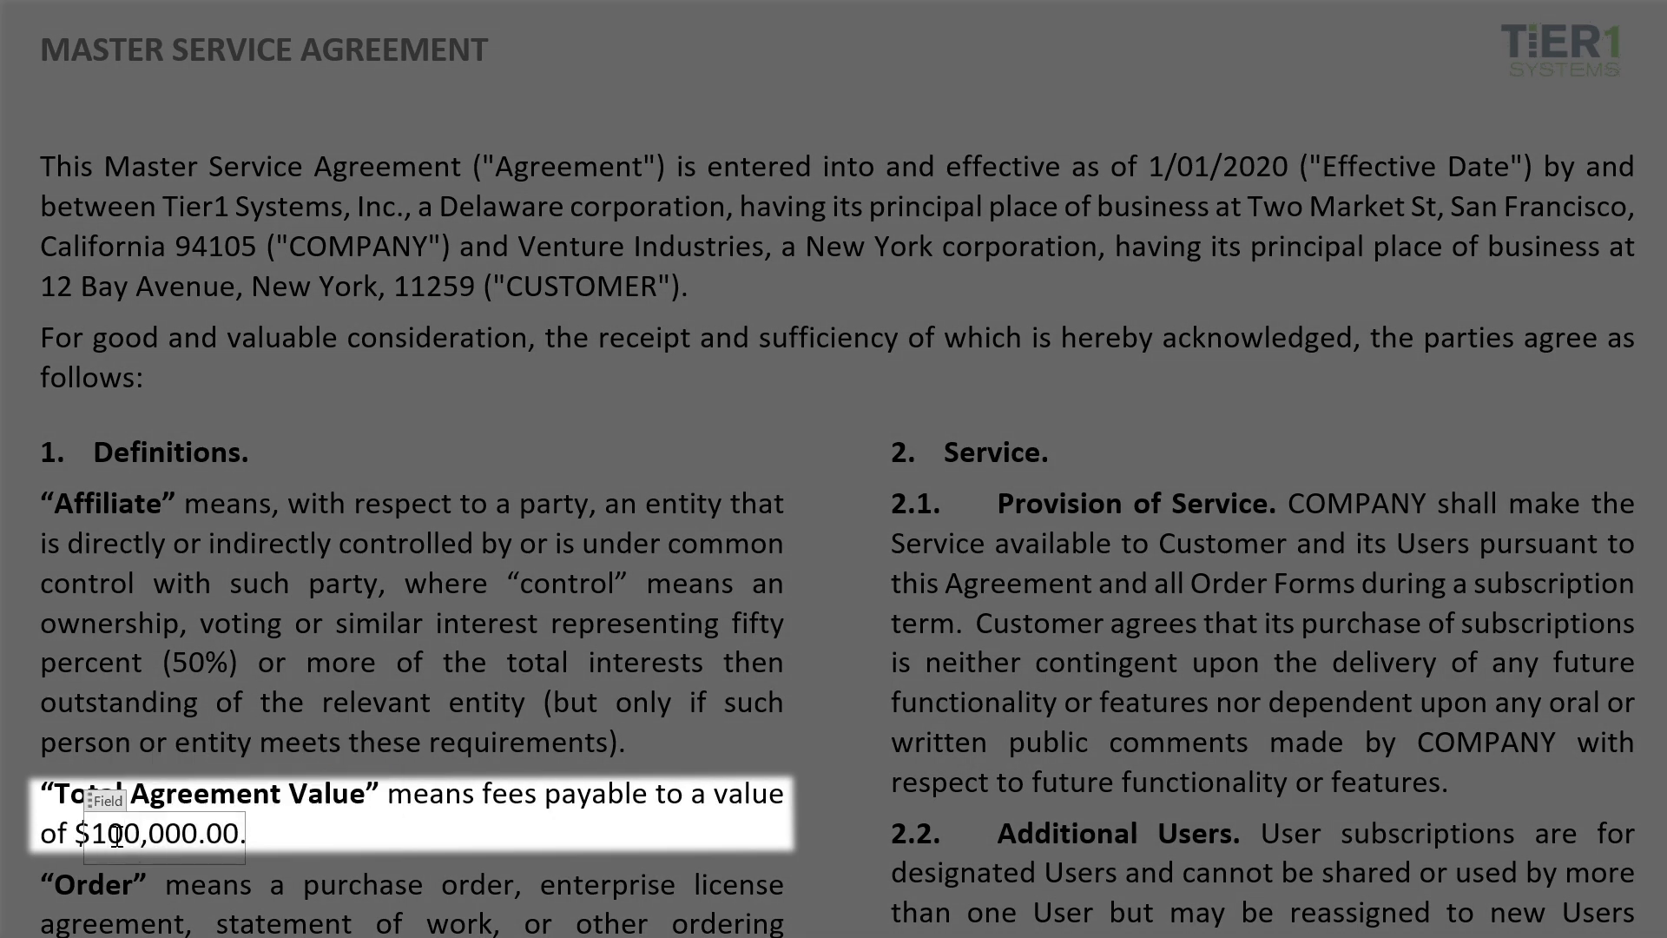
pyautogui.press('BackSpace')
pyautogui.write('5')
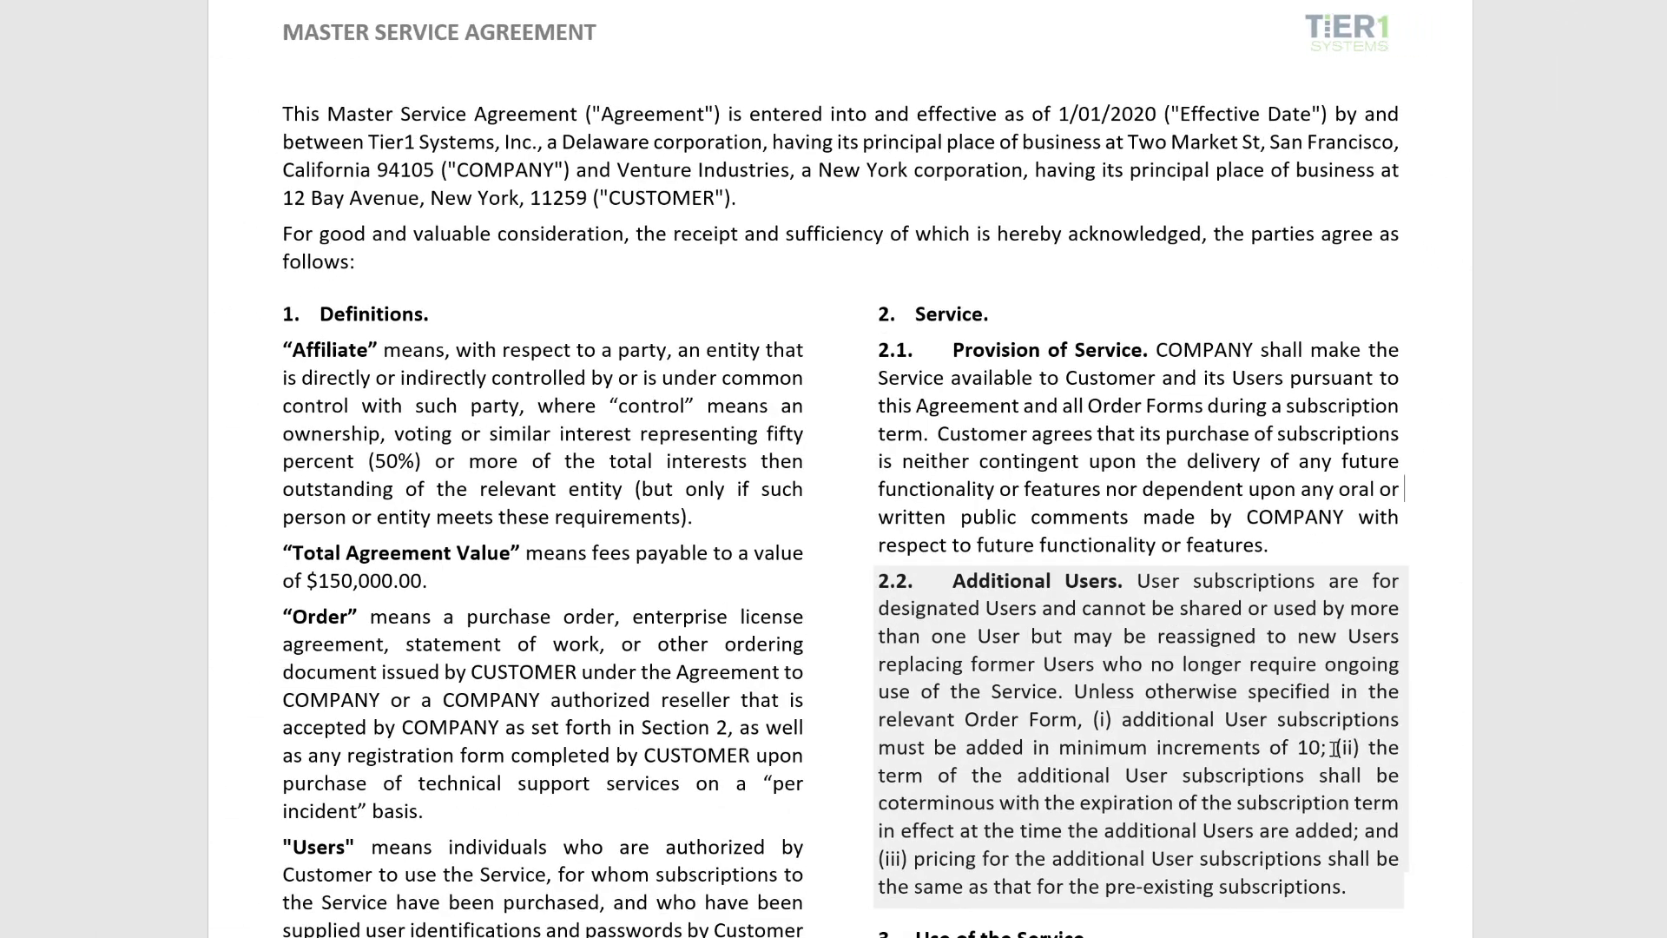
# Delete item (i) on increments of 10 from clause 2.2 and add 'Need more text here.'.
pyautogui.moveTo(1335, 747); pyautogui.dragTo(1094, 719)
pyautogui.press('Delete')
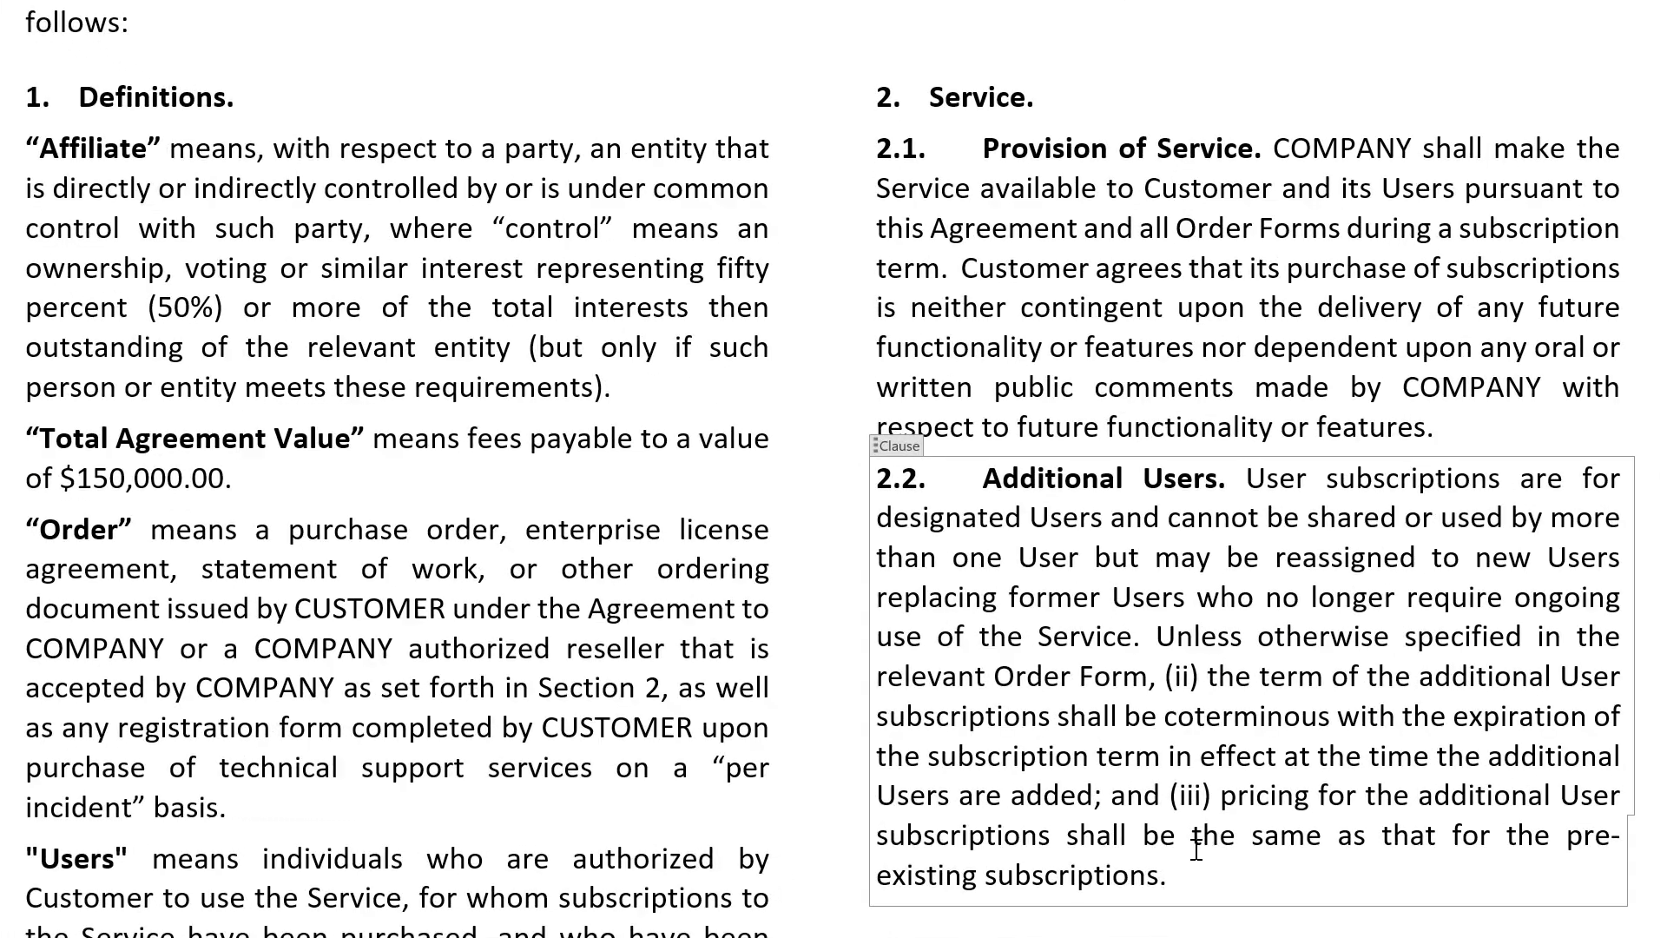
pyautogui.write('Need more text he')
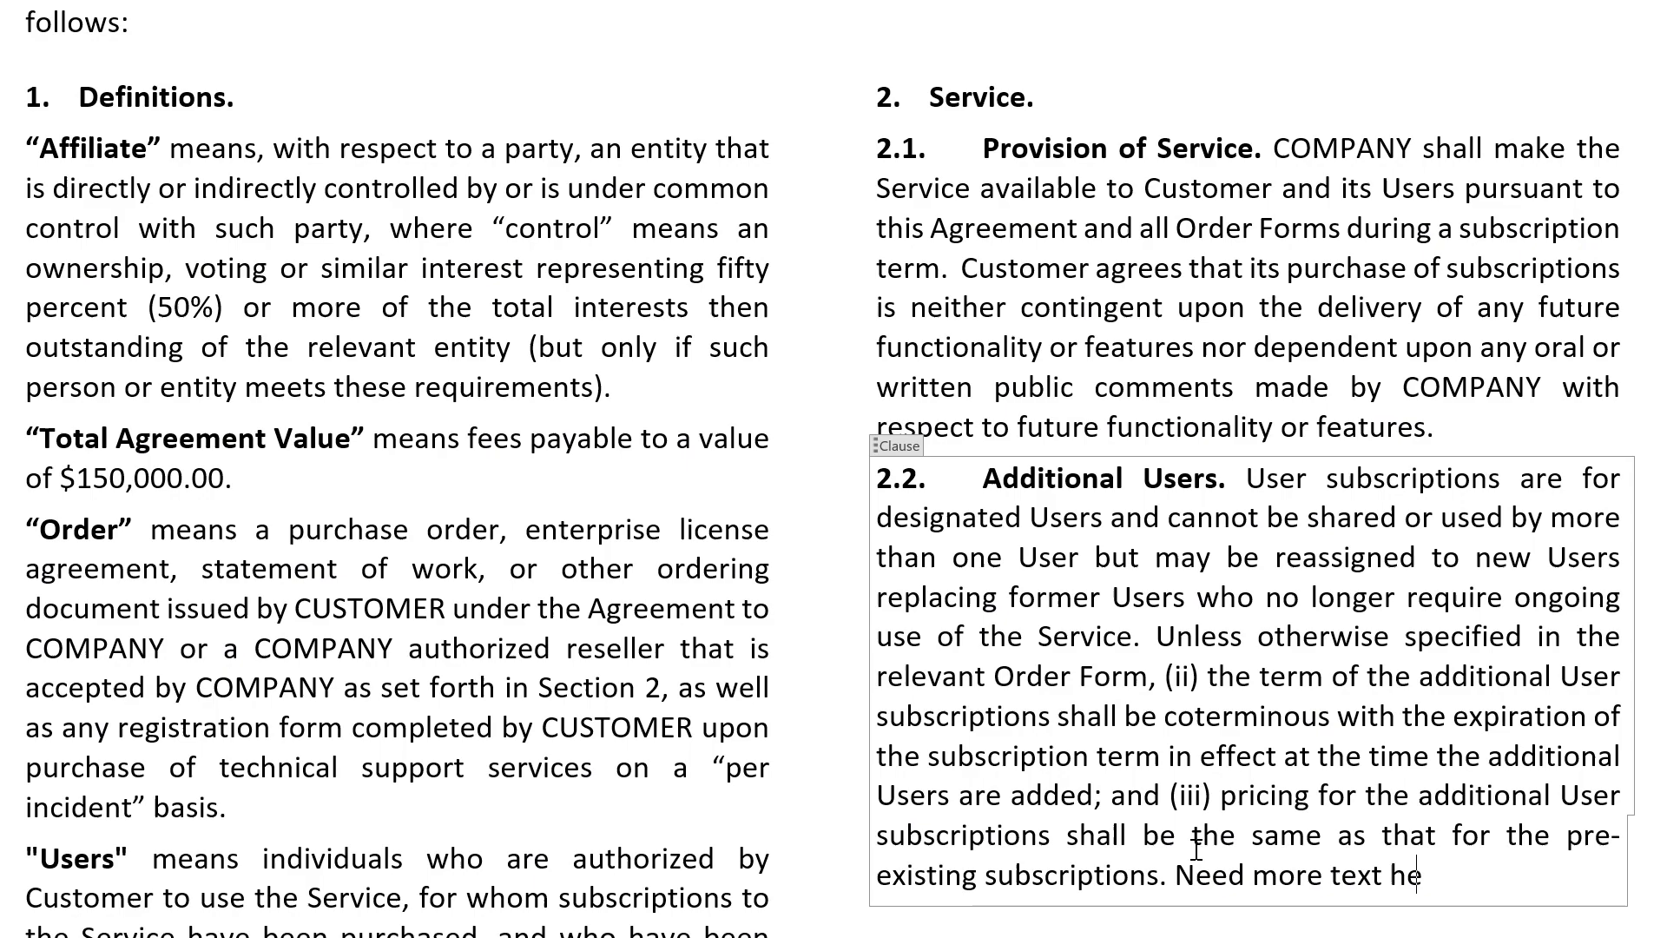
pyautogui.write('re.')
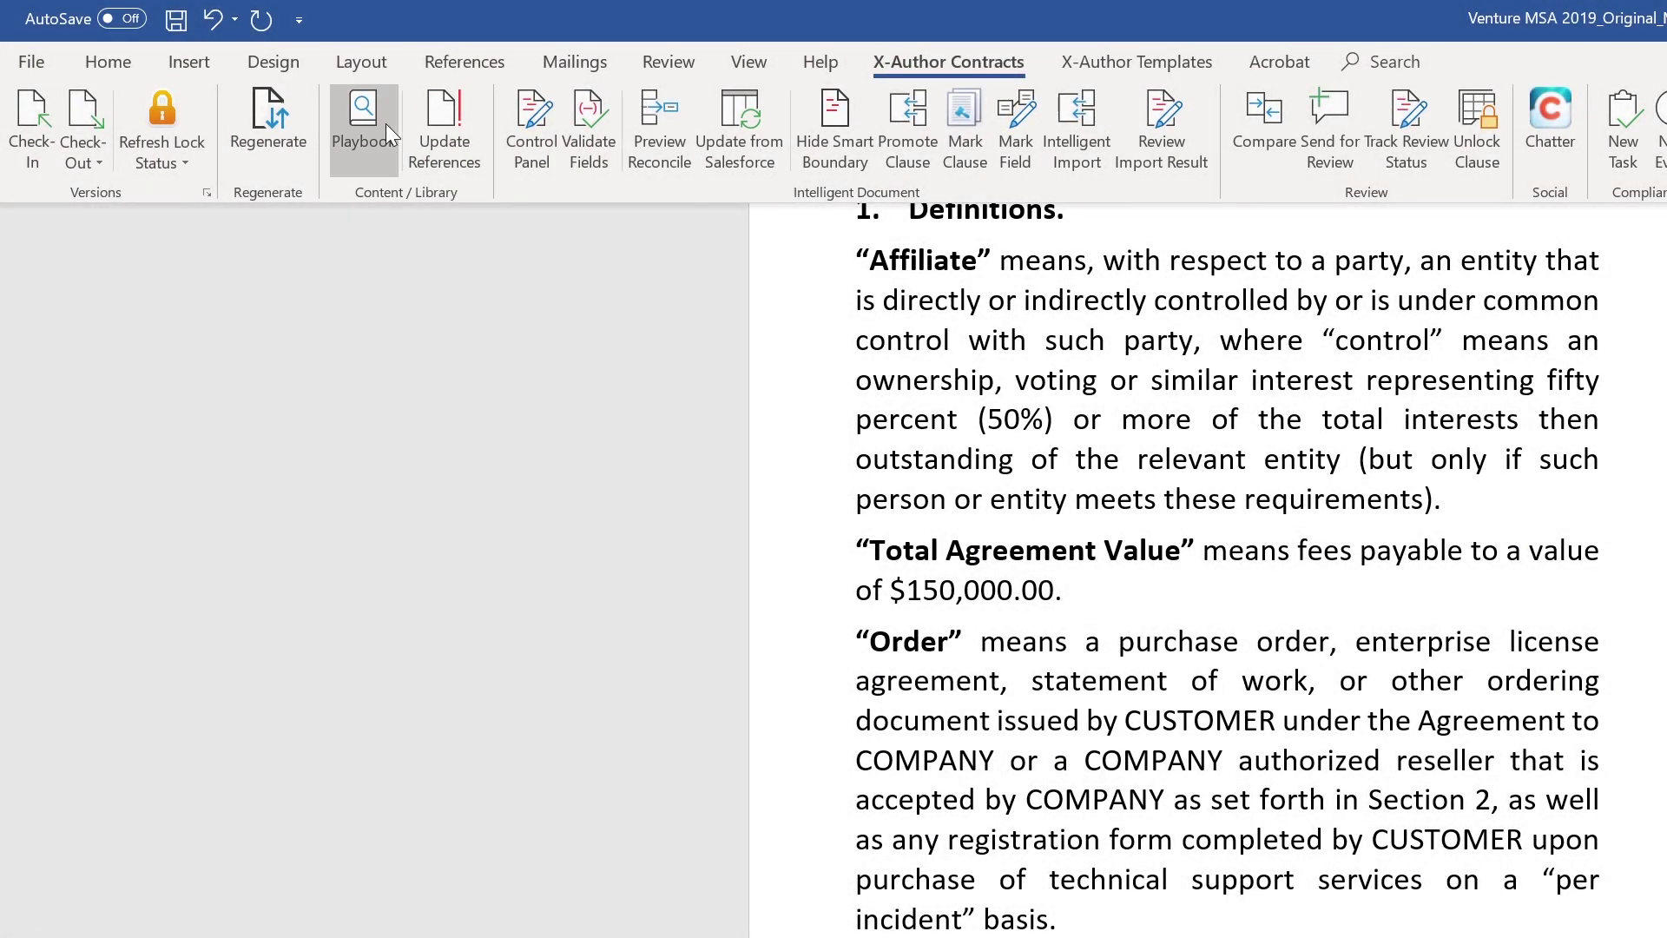
# Search the playbook for 'govern' and insert the Governing Law - New York clause.
pyautogui.click(383, 119)
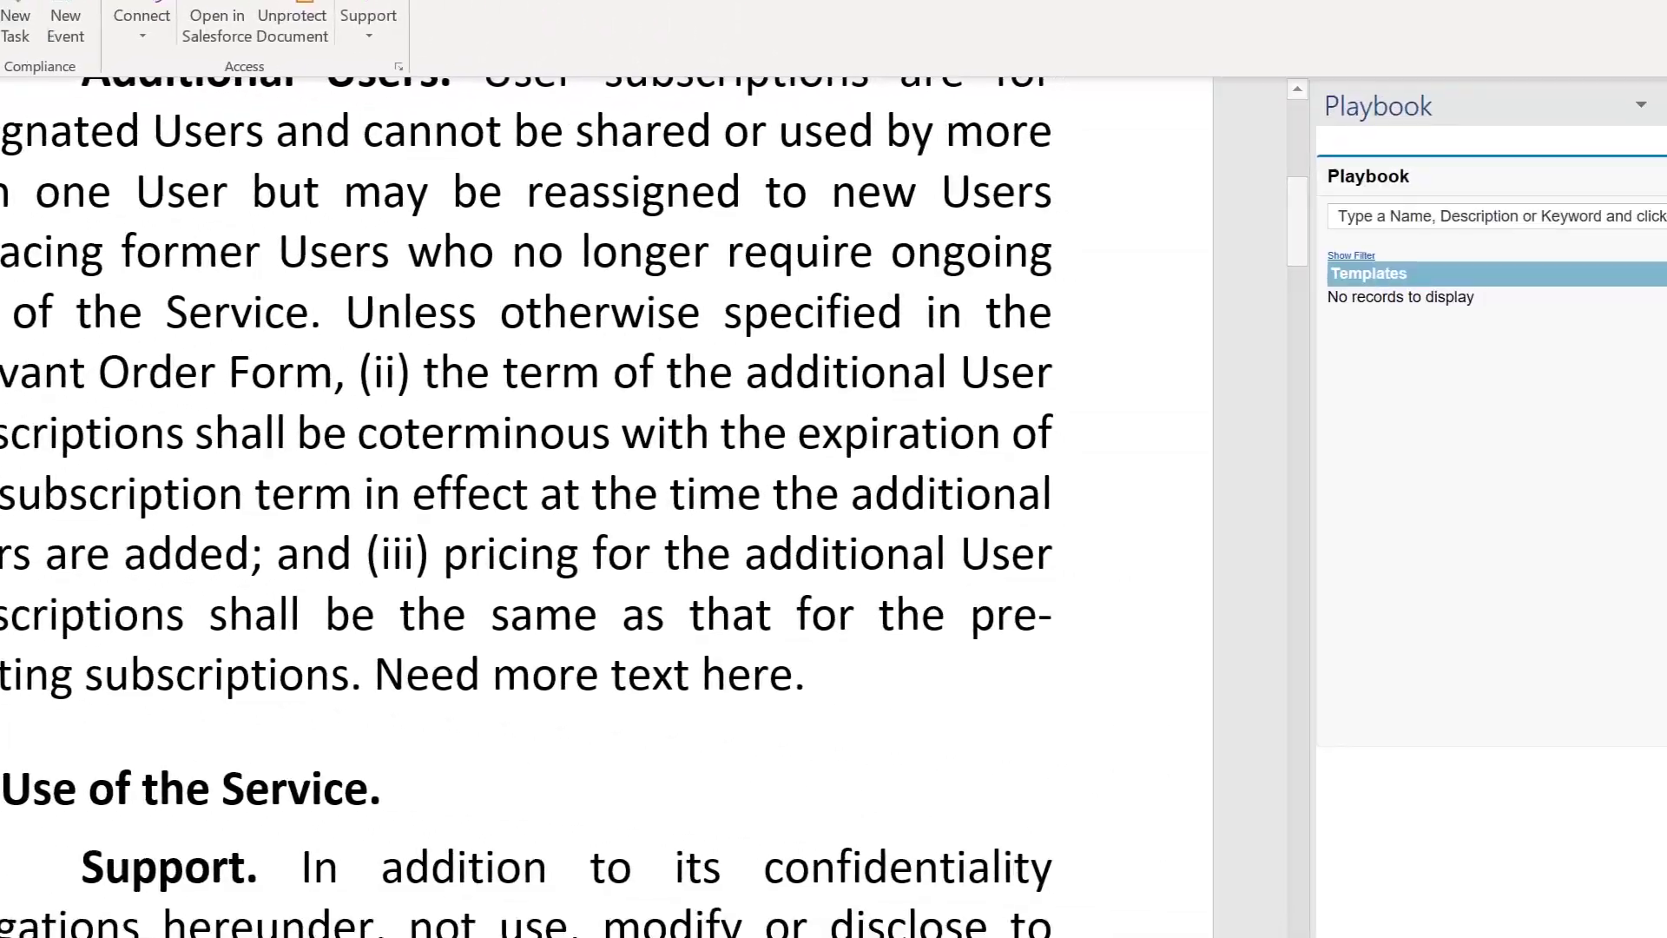
pyautogui.click(1381, 215)
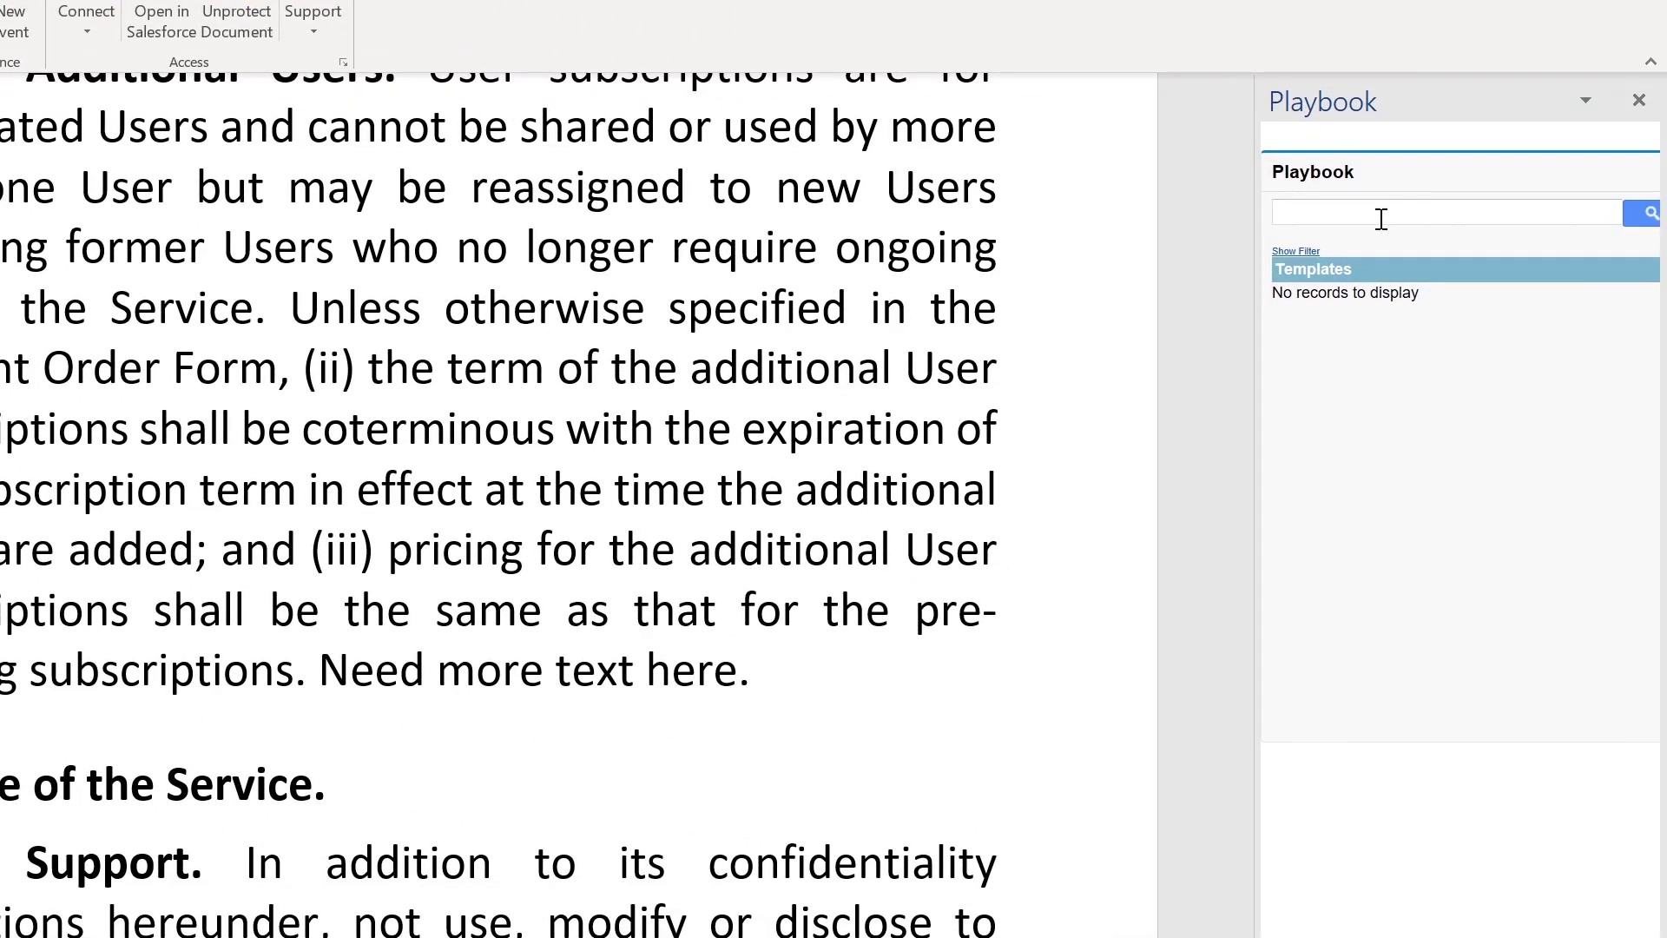
pyautogui.write('governing law')
pyautogui.click(1642, 214)
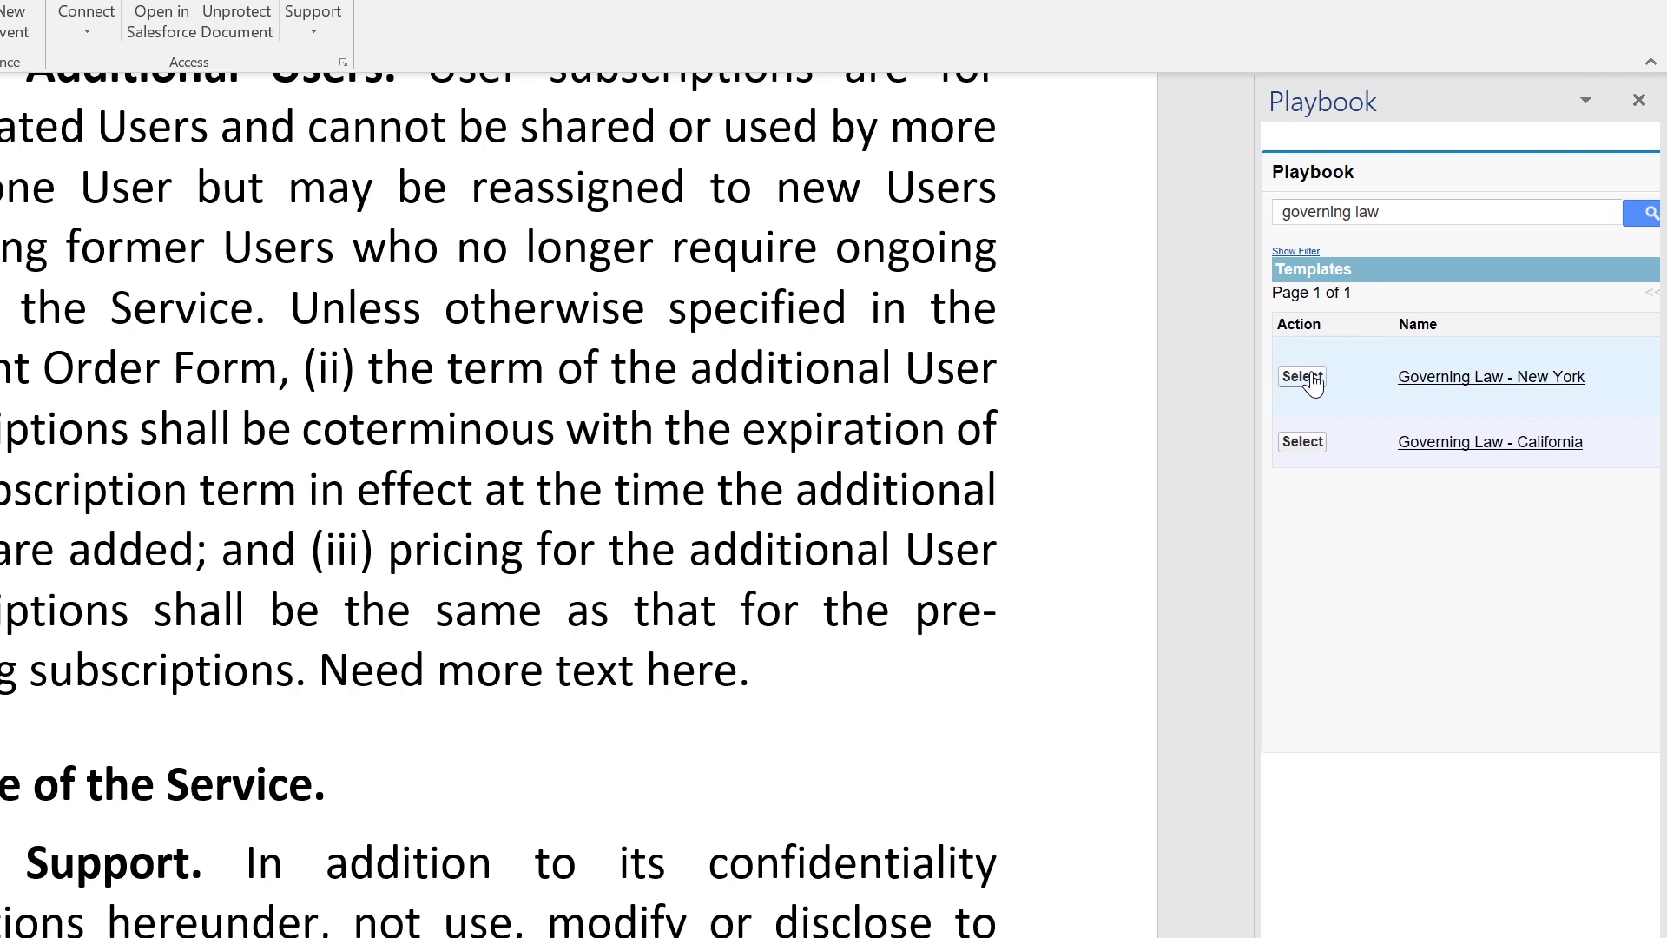
pyautogui.click(1309, 378)
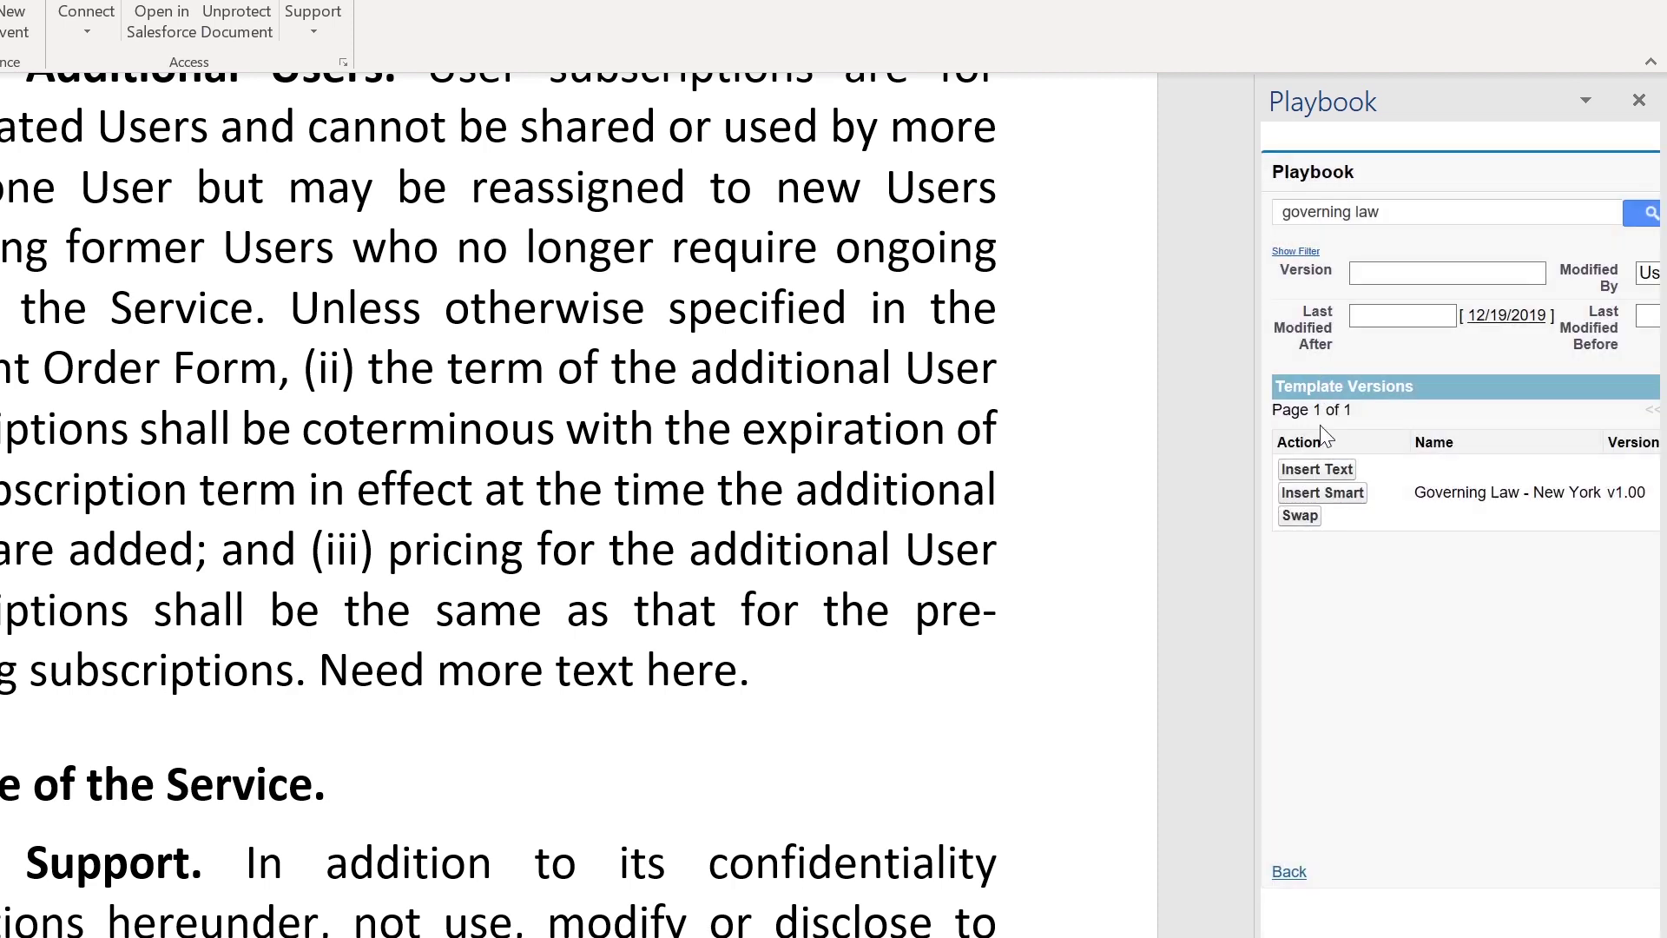
pyautogui.click(1317, 470)
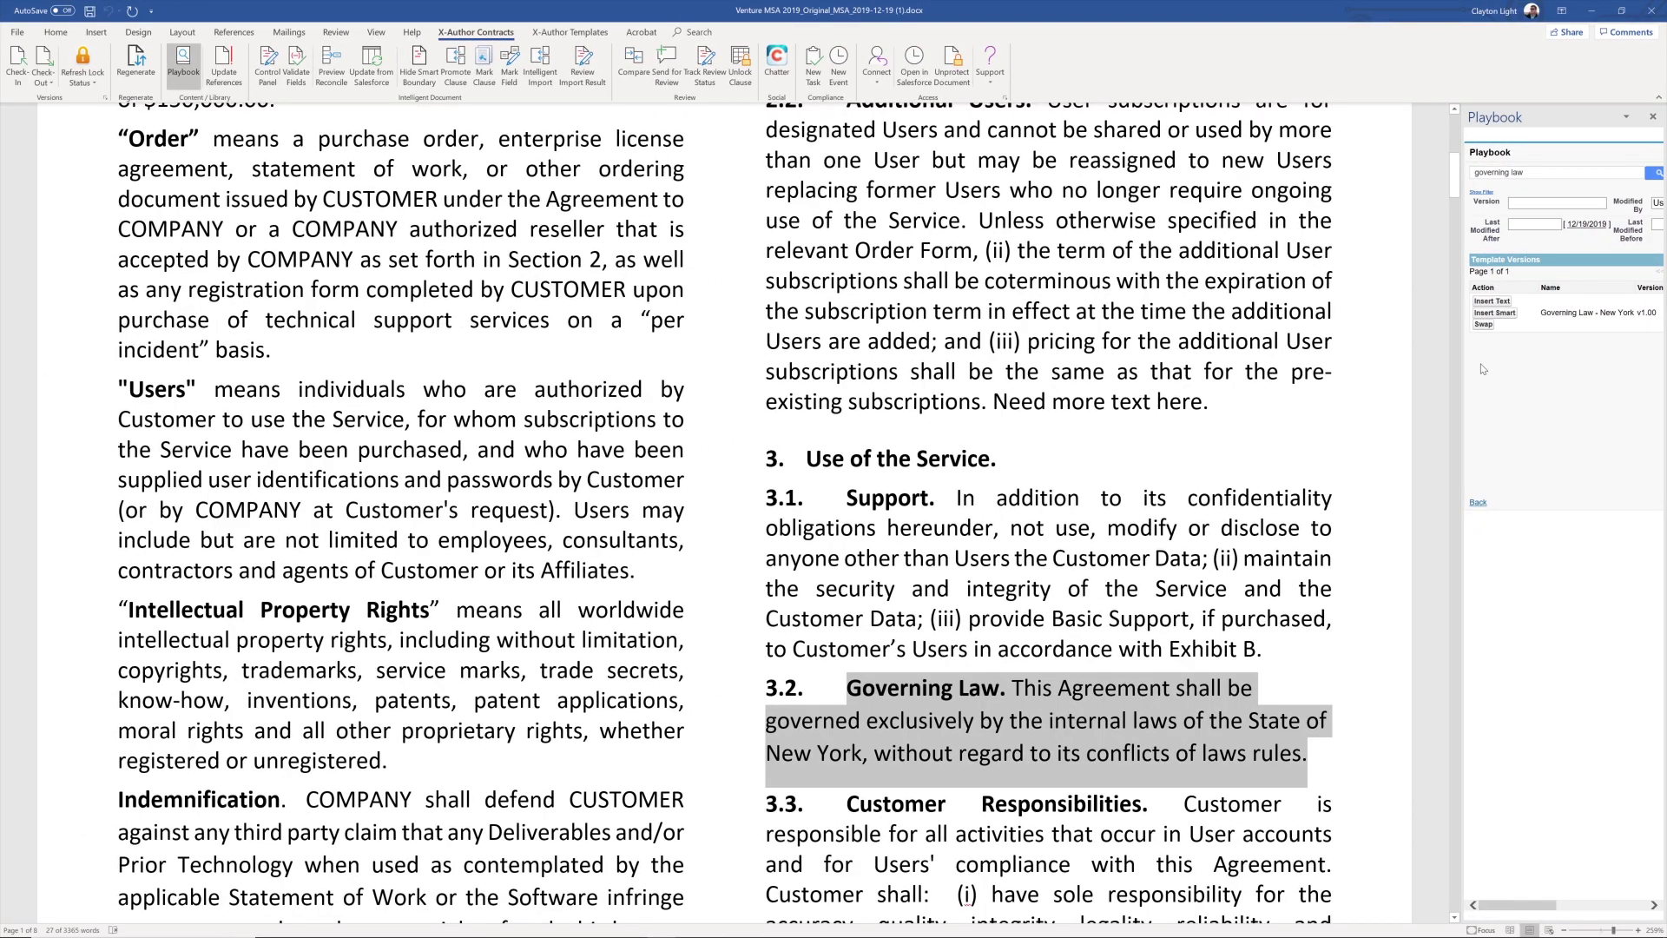
pyautogui.scroll(10, 1042, 435)
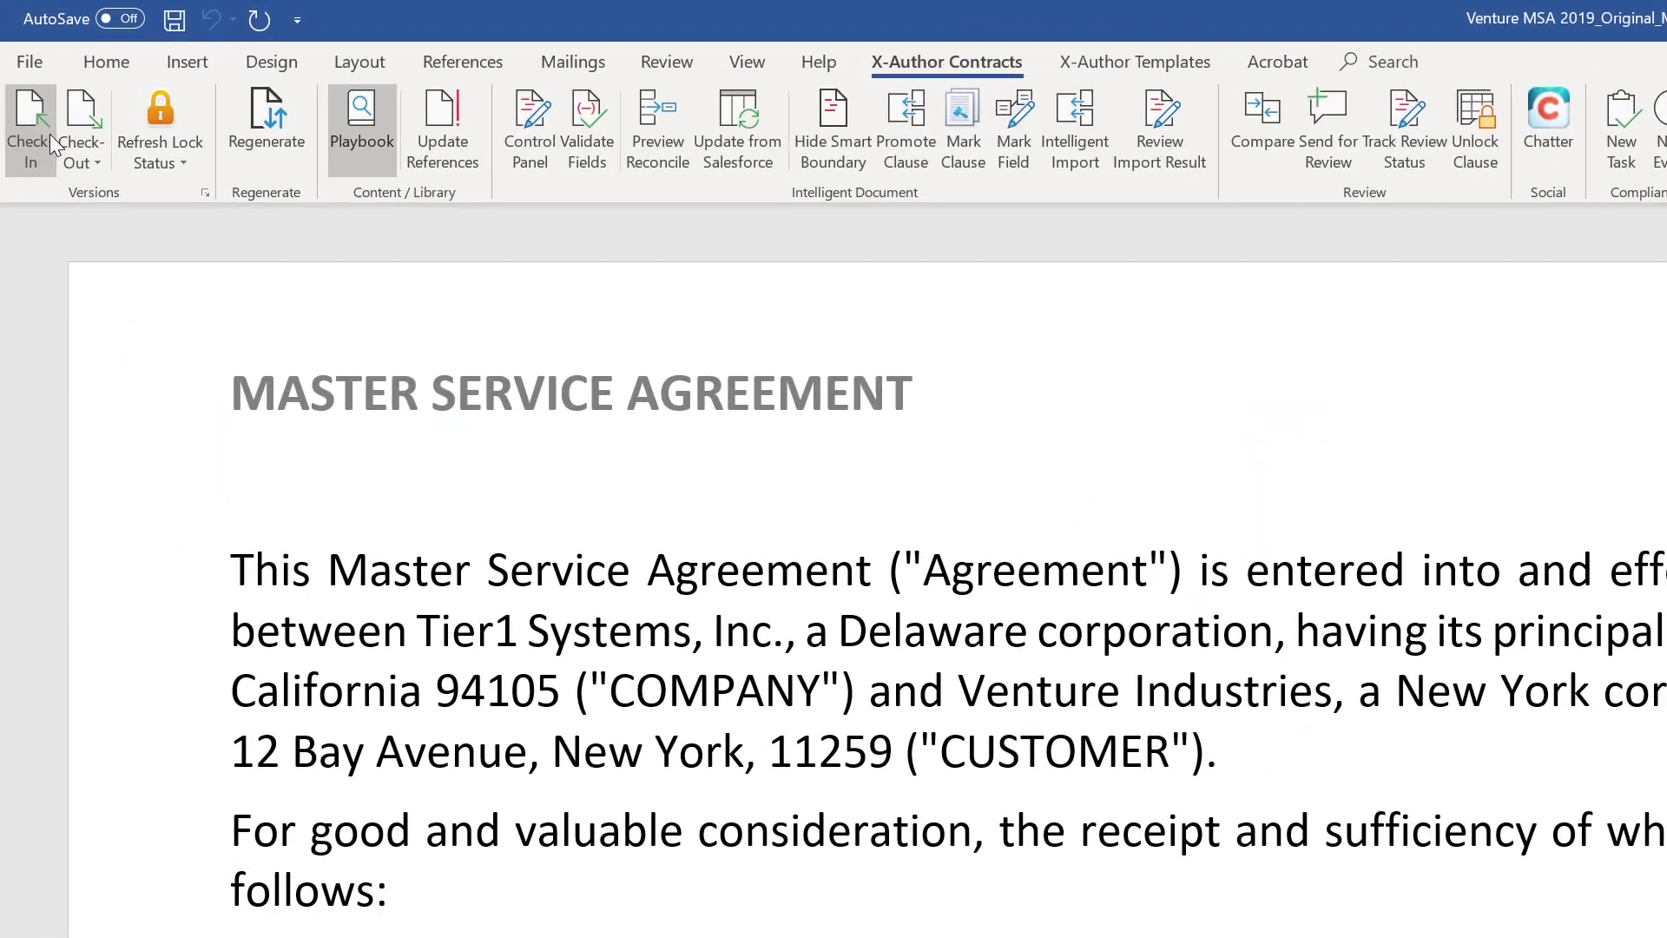
# Check in the document With Redlines, reconciling smart fields and clauses, and confirm the save.
pyautogui.click(49, 133)
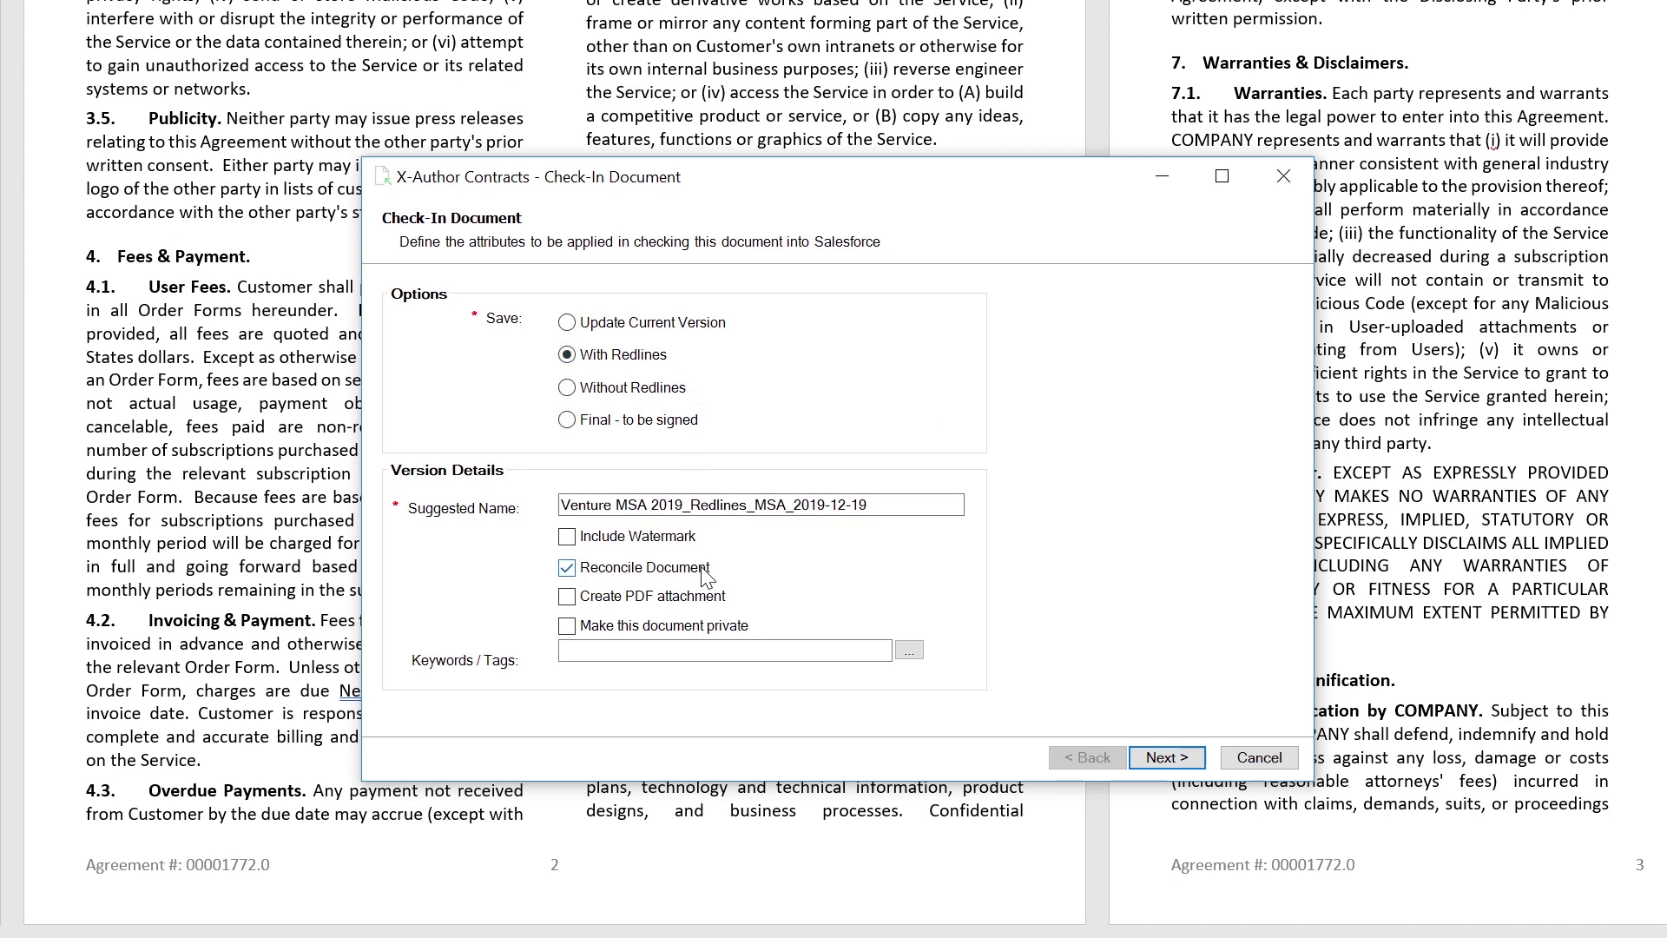
pyautogui.click(1173, 756)
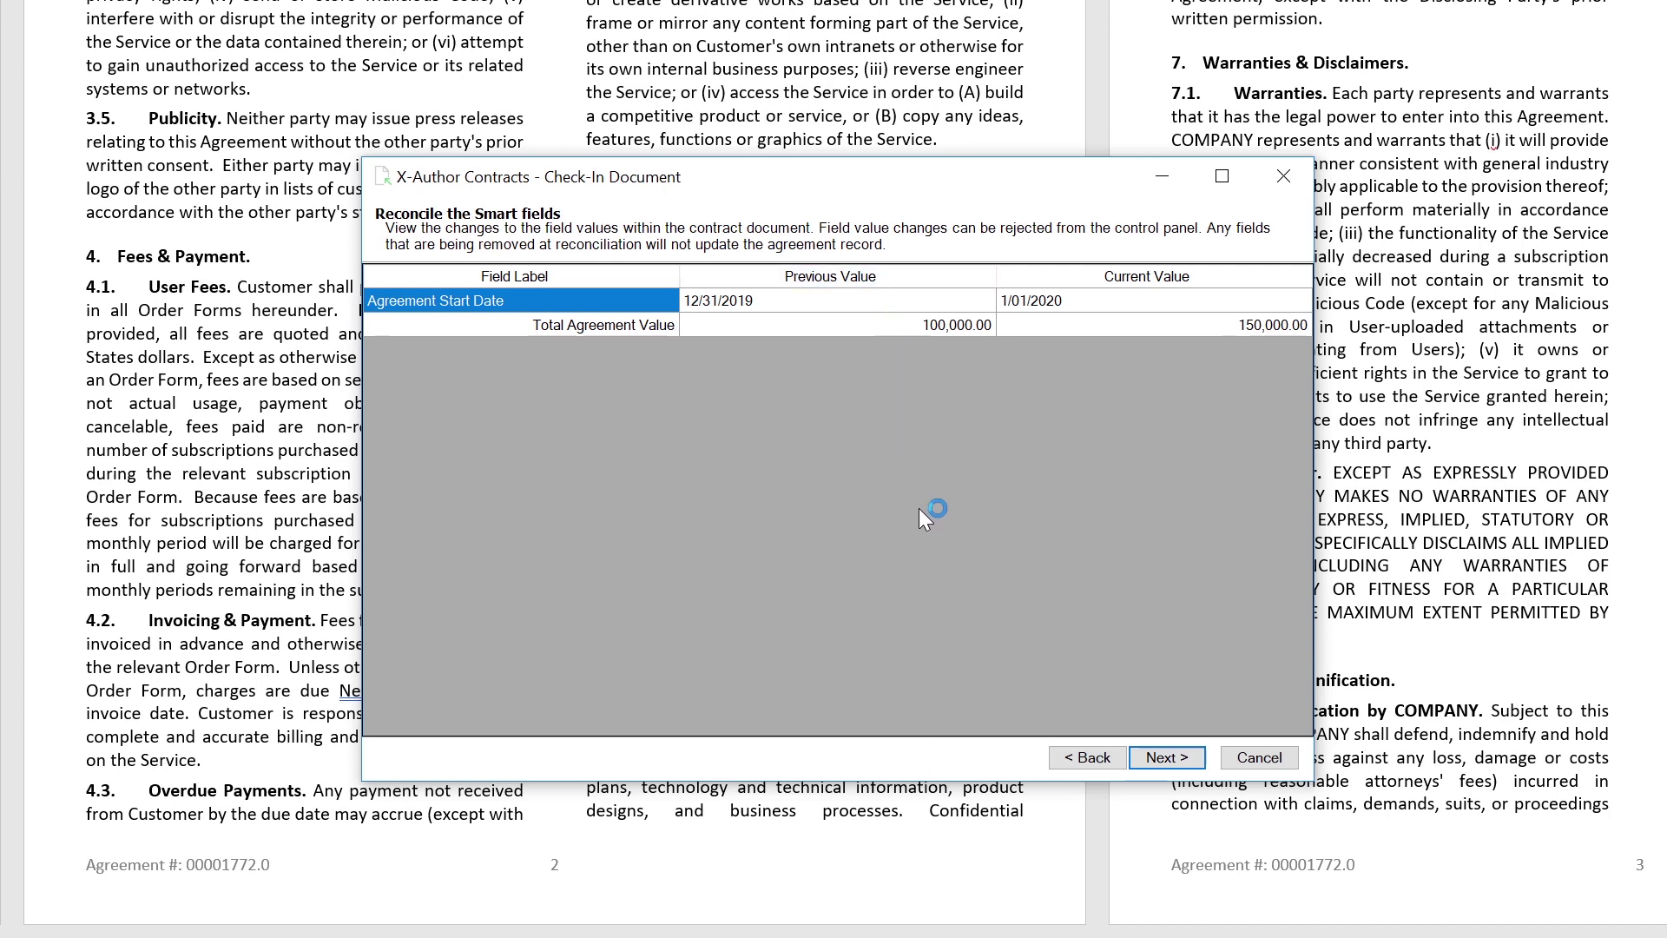
pyautogui.click(1167, 757)
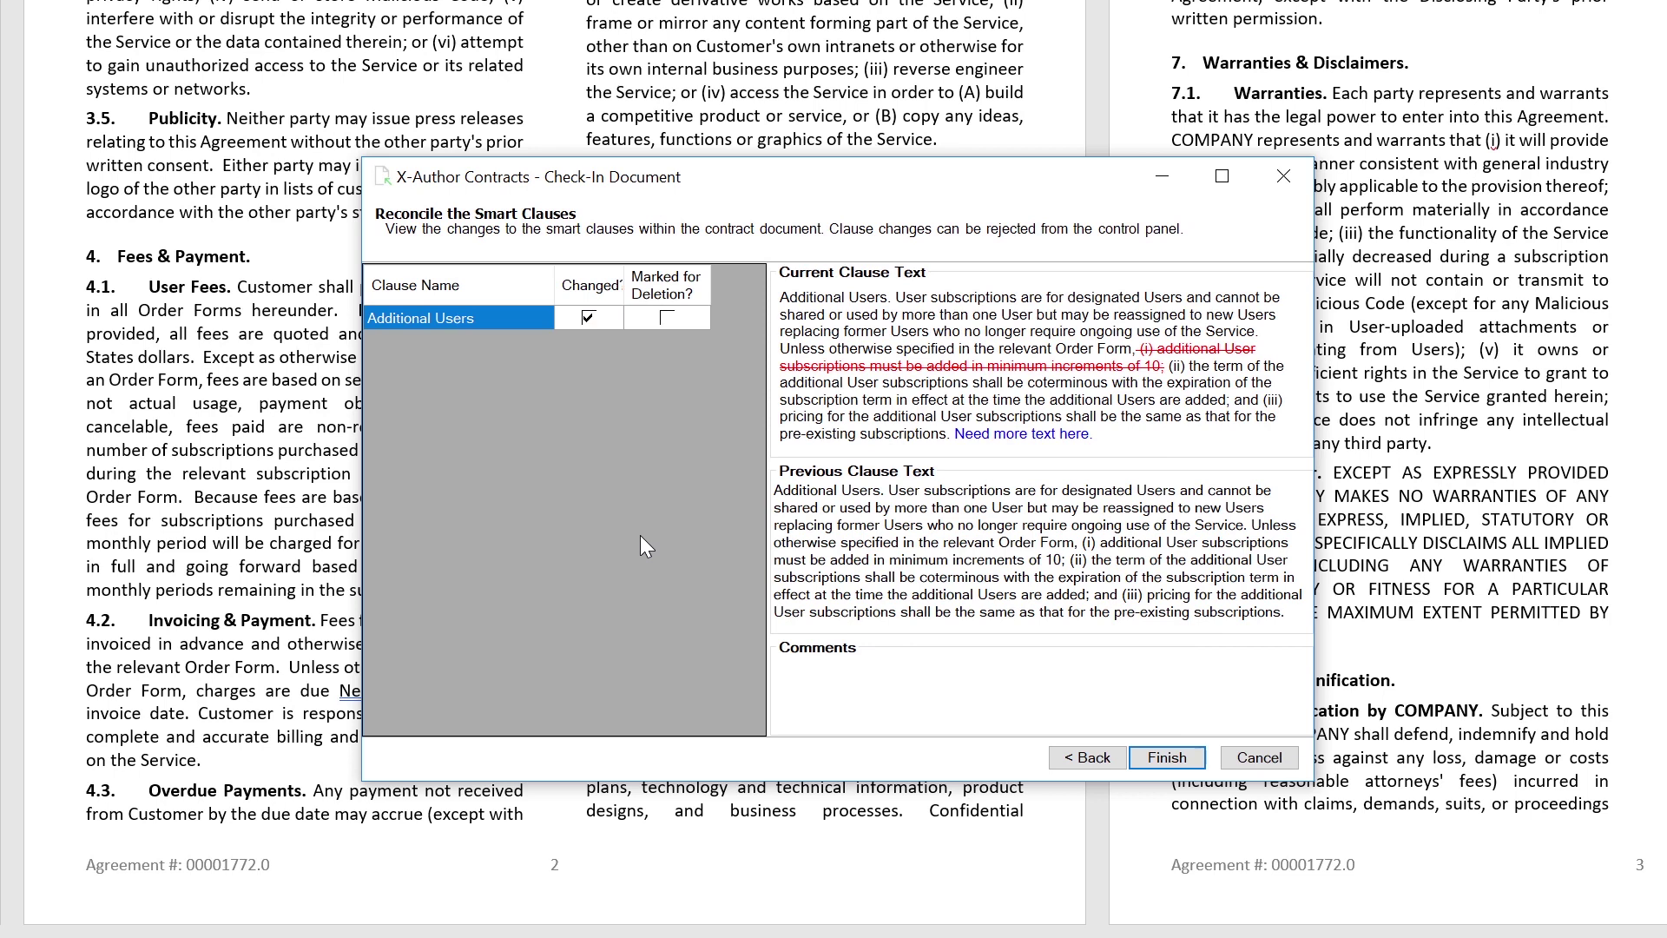
pyautogui.click(1179, 757)
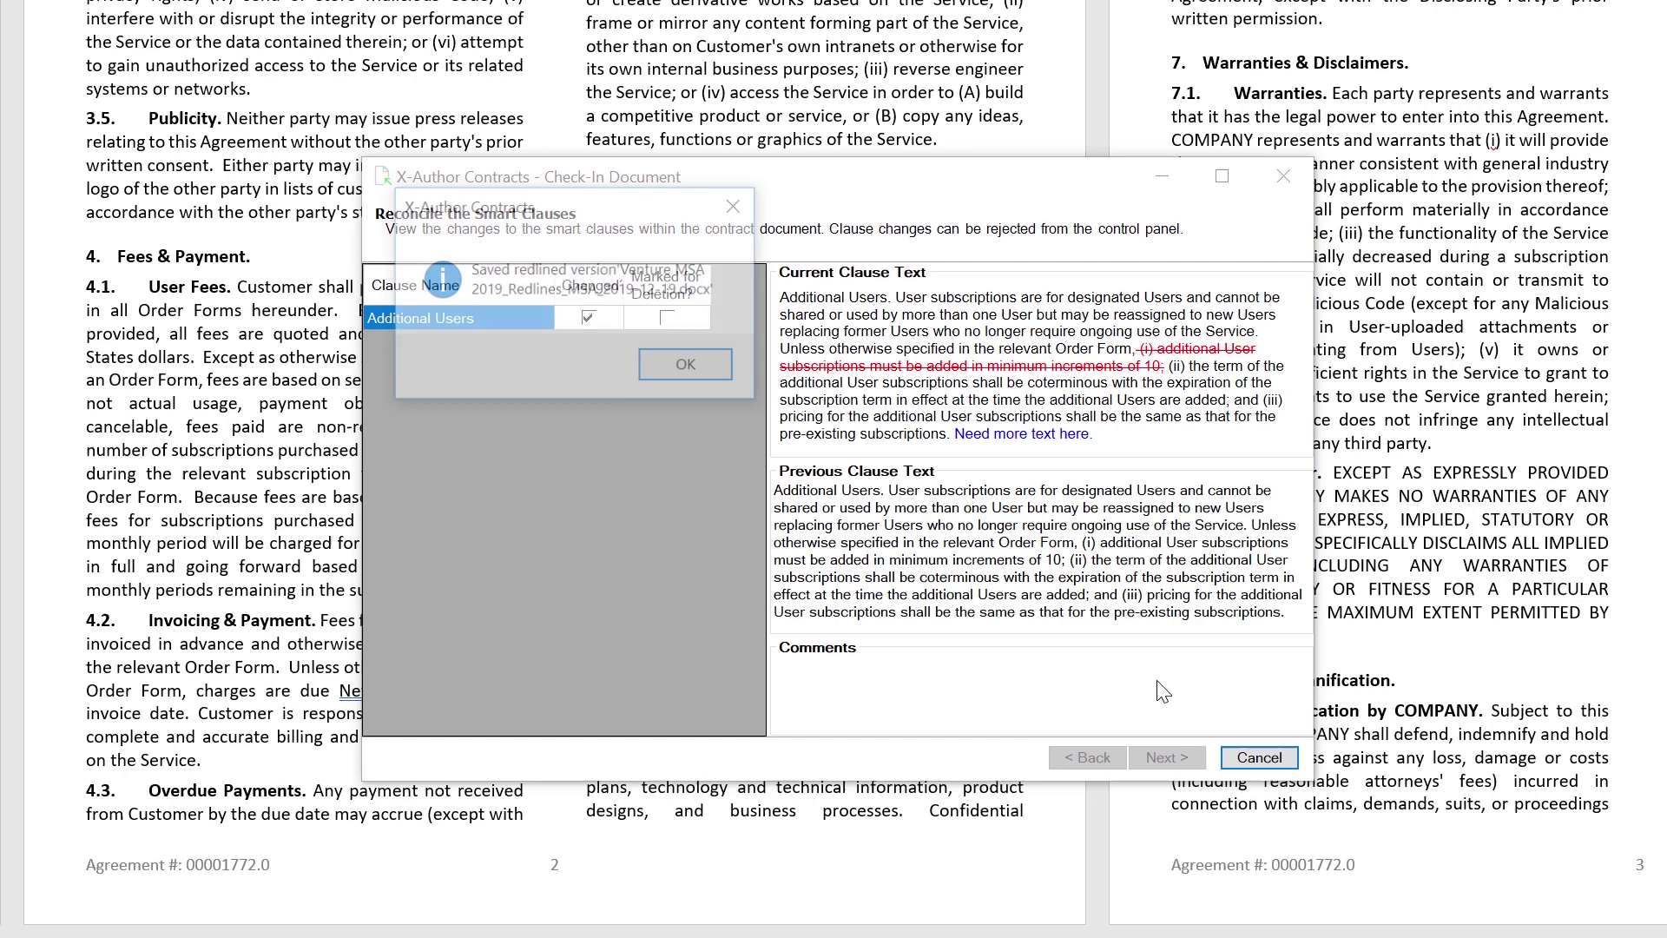
pyautogui.click(712, 362)
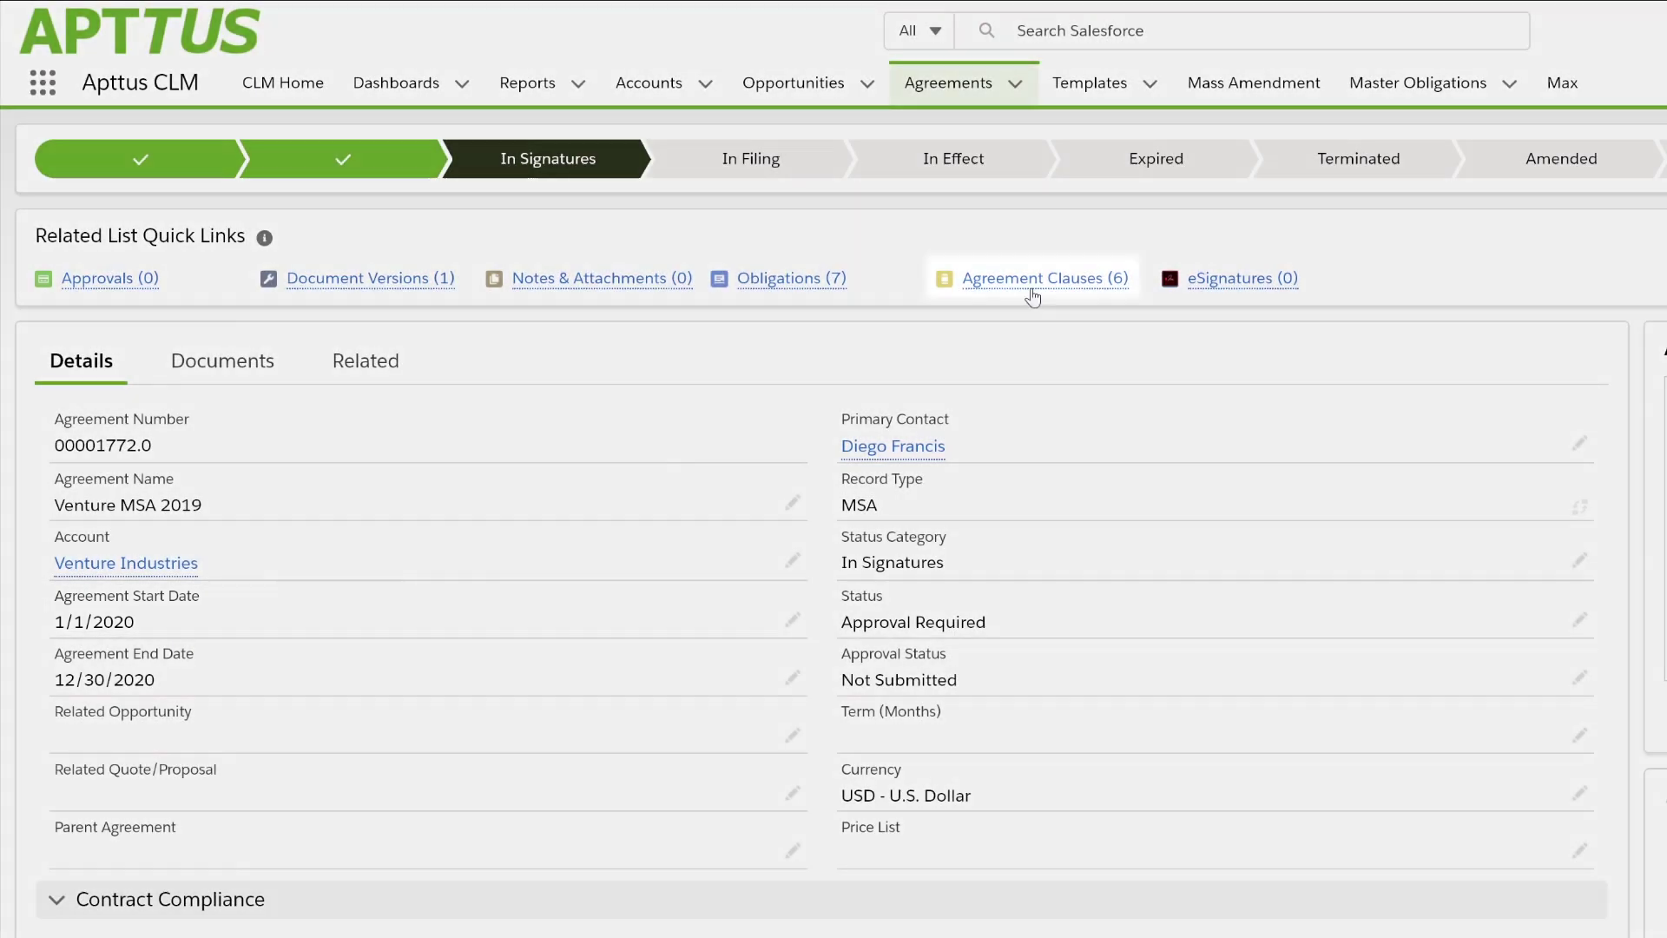
pyautogui.moveTo(1032, 298)
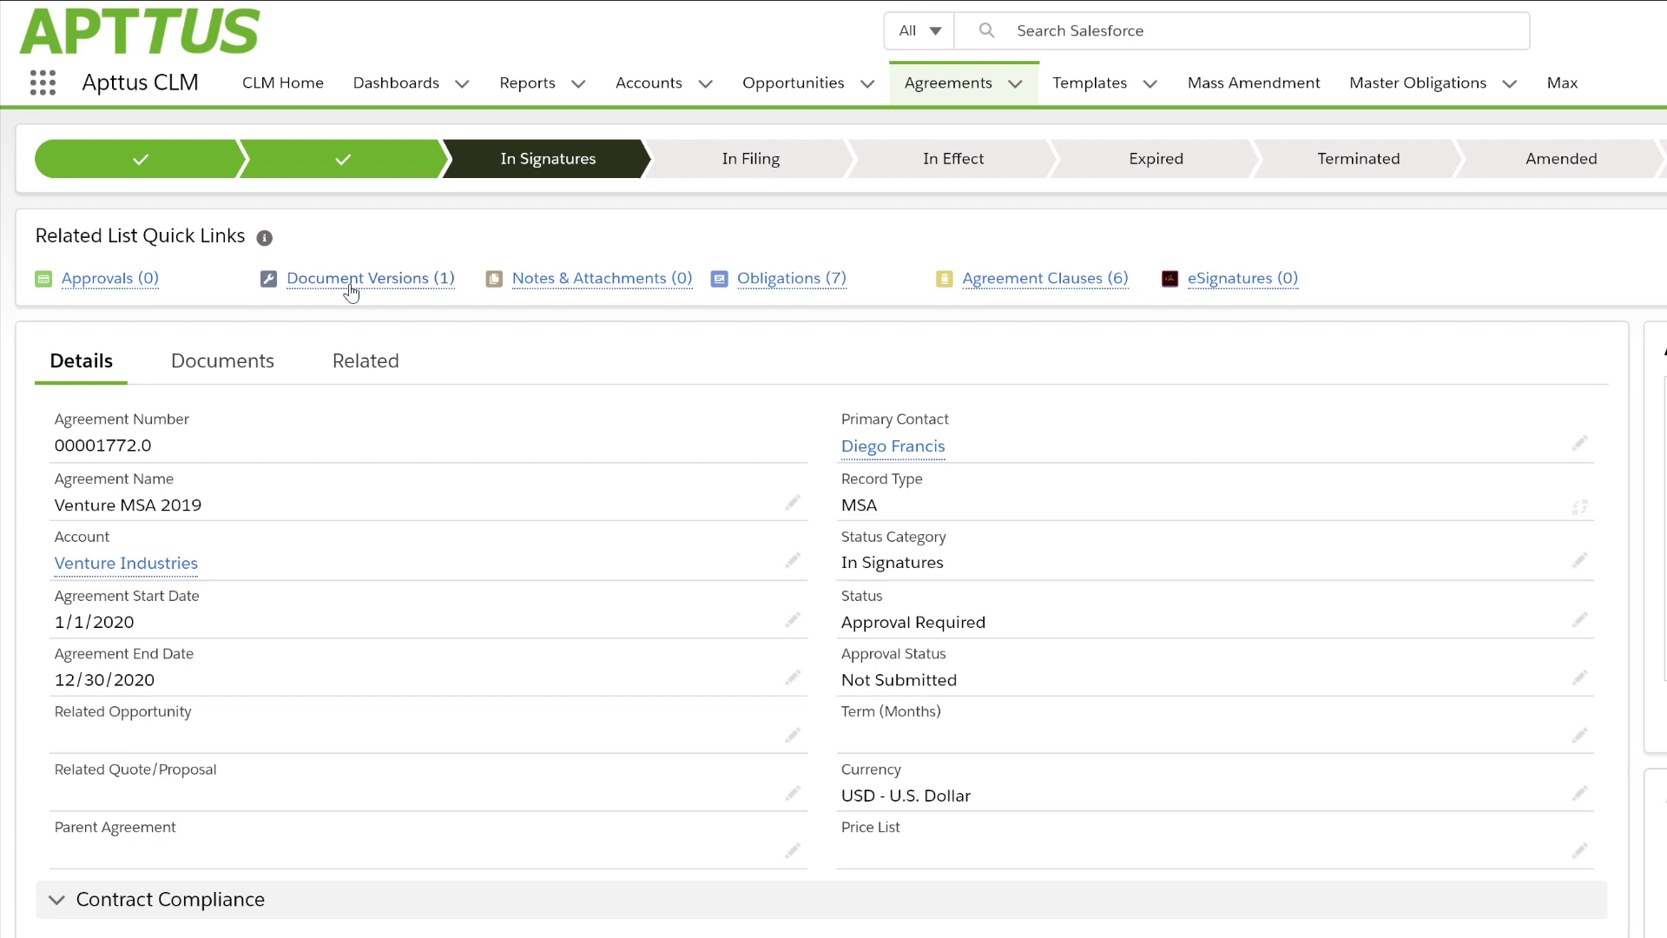
pyautogui.moveTo(352, 289)
pyautogui.click(217, 364)
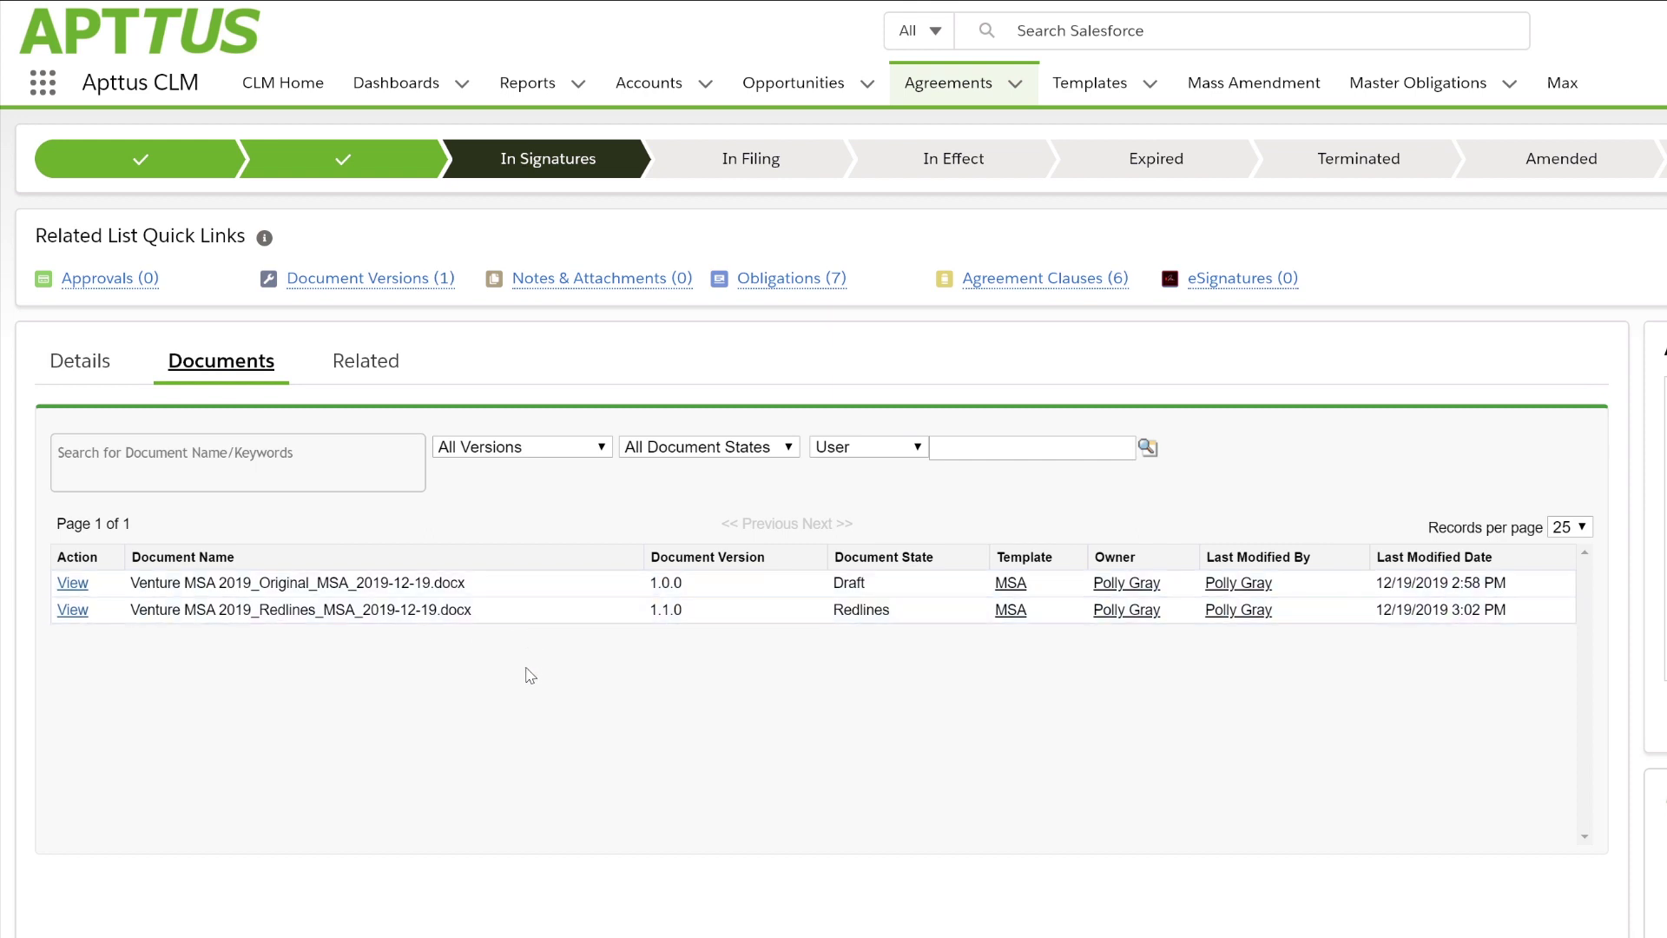
pyautogui.click(83, 363)
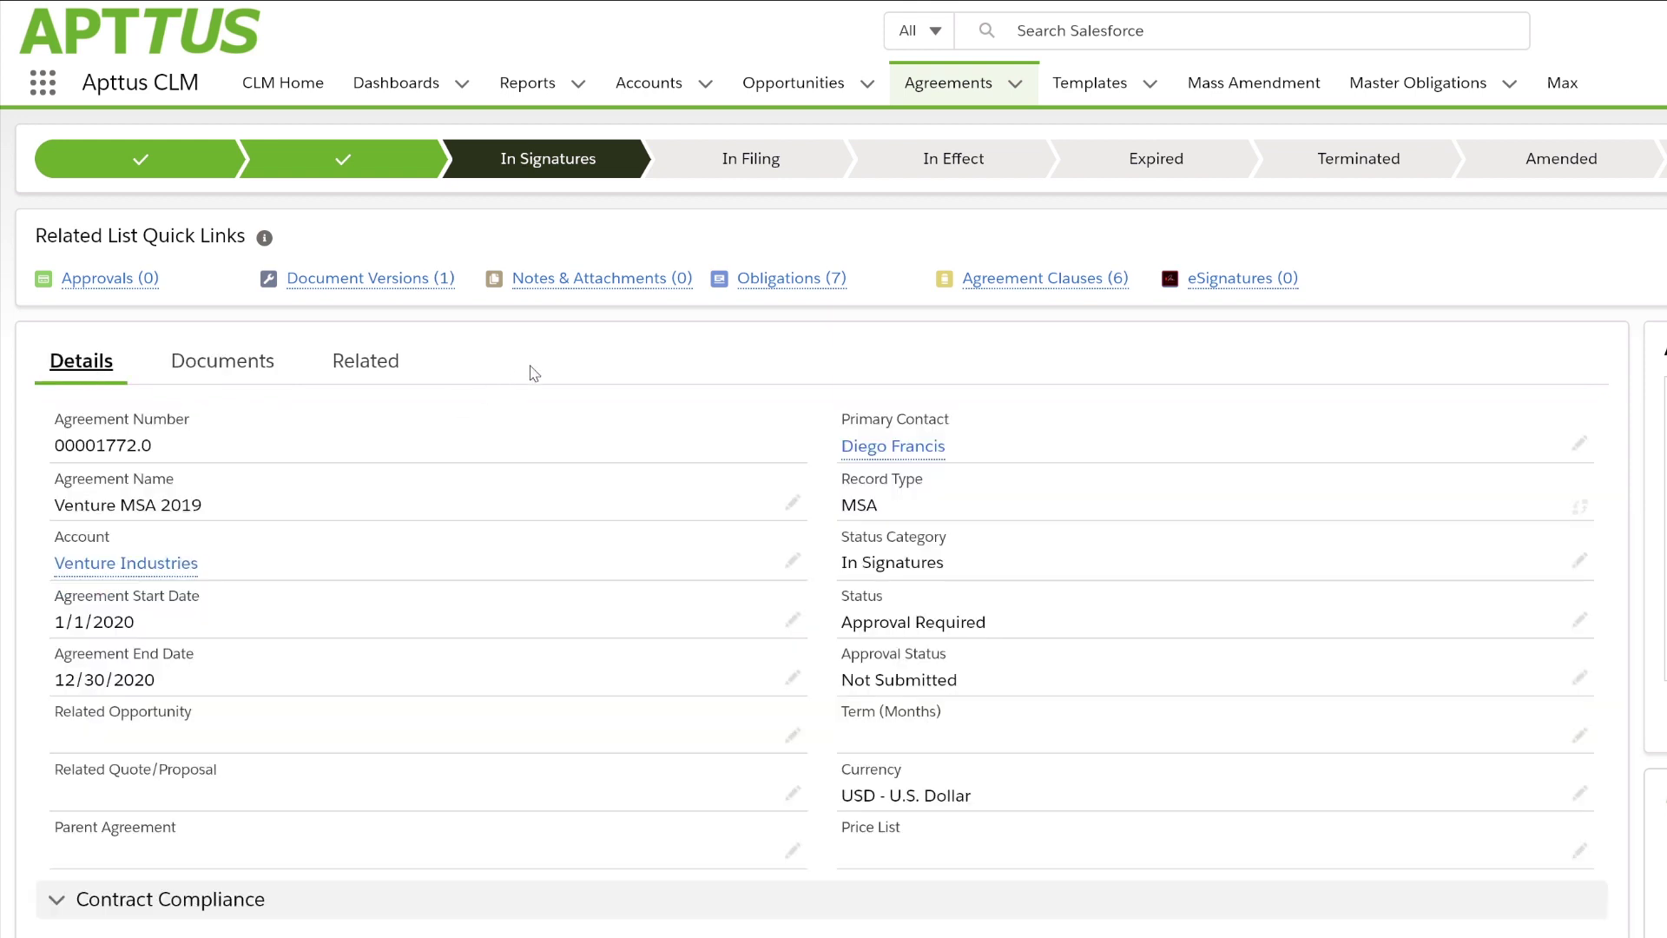